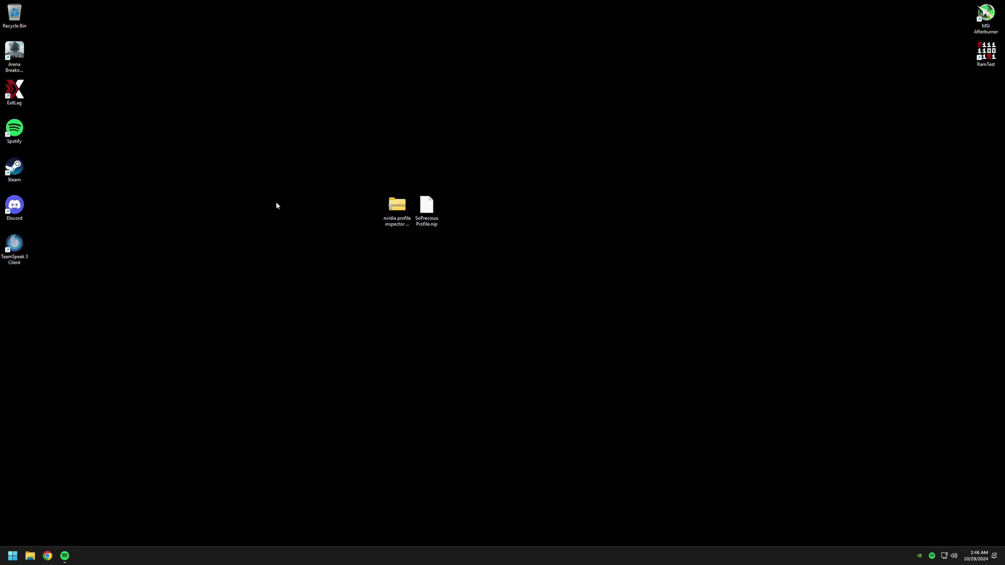
# Move the Arena Breakout Infinite shortcut to the desktop centre, above the Nvidia folder and SoPrecious Profile.nip
pyautogui.rightClick(290, 190)
pyautogui.click(317, 212)
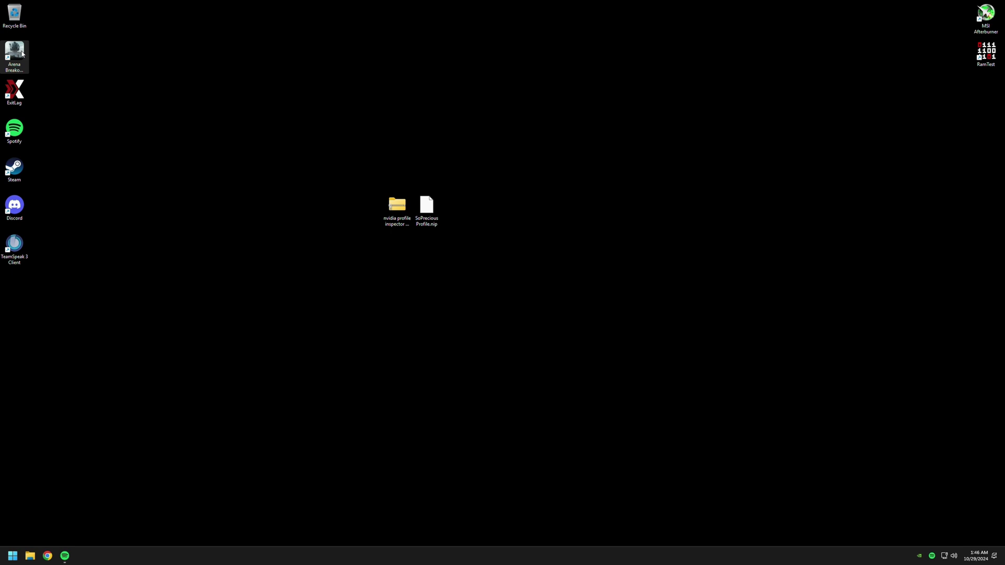
pyautogui.moveTo(20, 52); pyautogui.dragTo(414, 173)
pyautogui.moveTo(454, 125); pyautogui.dragTo(322, 157)
pyautogui.click(443, 166)
pyautogui.rightClick(512, 123)
pyautogui.click(375, 97)
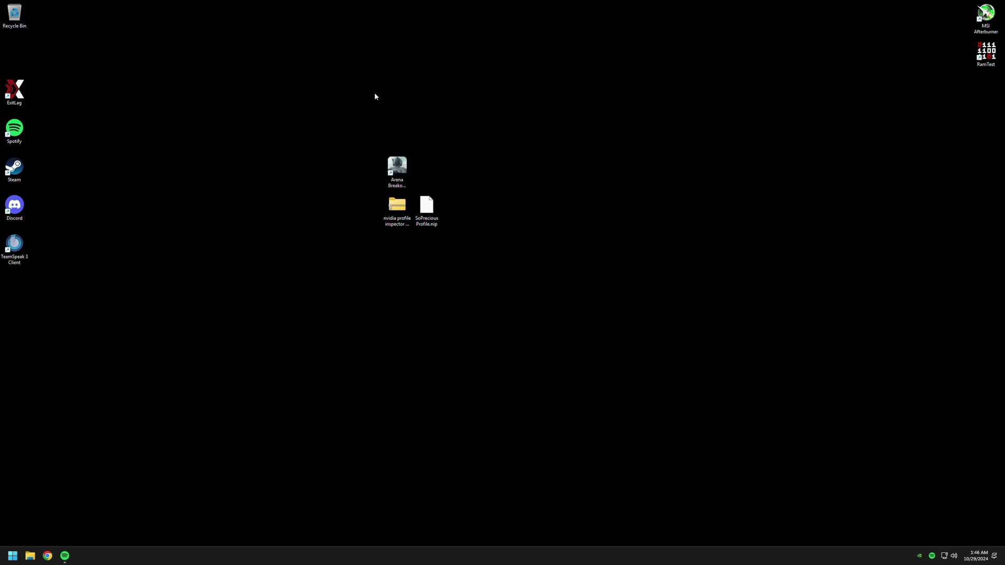
pyautogui.moveTo(506, 130); pyautogui.dragTo(340, 314)
pyautogui.click(338, 147)
# Open the game's file location and go into Engine\Plugins\Runtime\Nvidia
pyautogui.rightClick(406, 164)
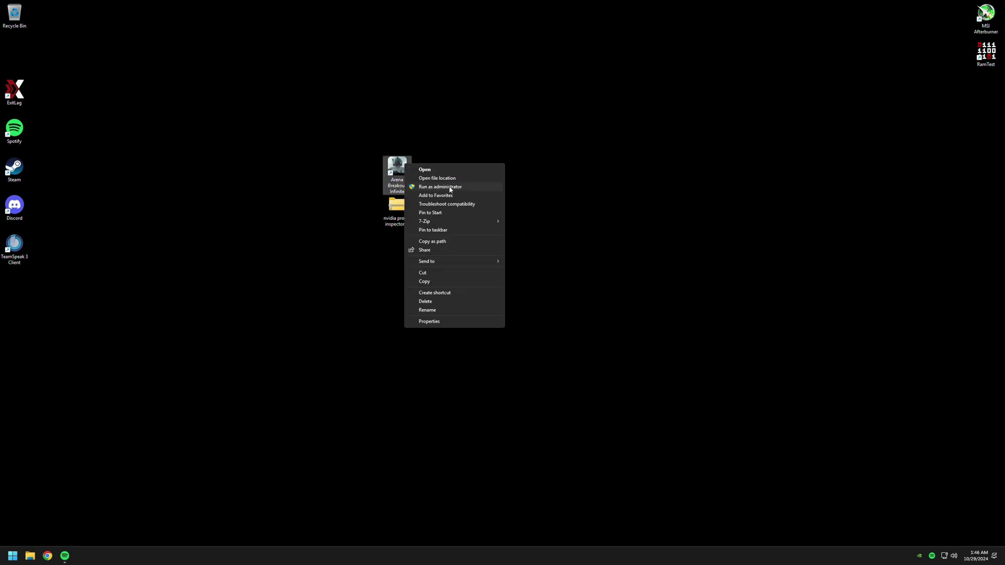
pyautogui.click(457, 179)
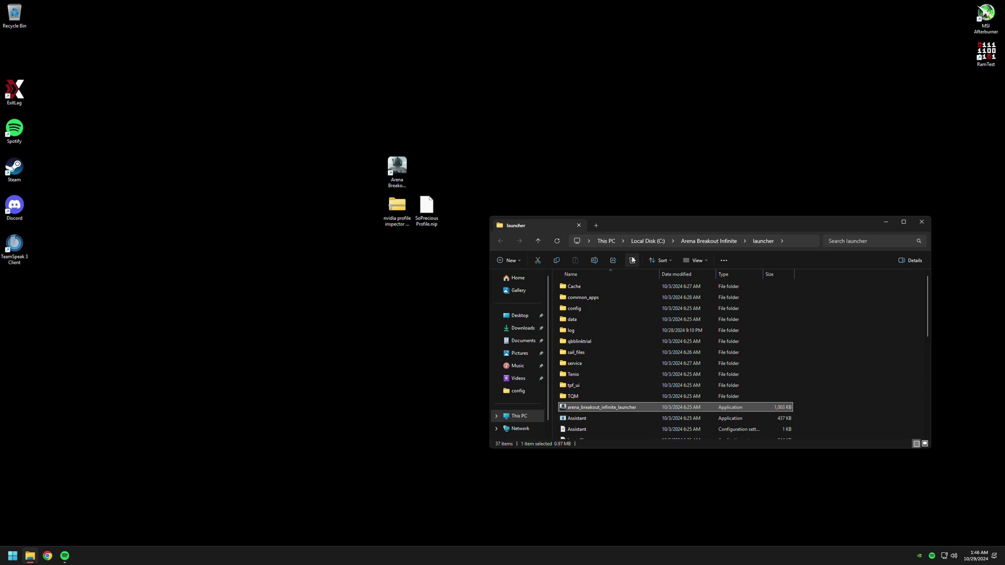
pyautogui.moveTo(698, 222); pyautogui.dragTo(600, 186)
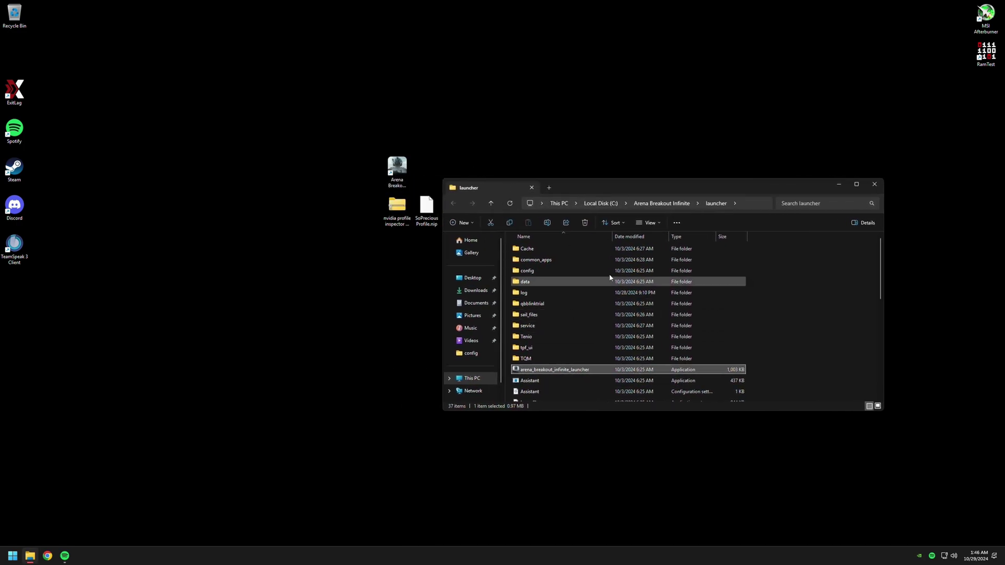
pyautogui.click(675, 205)
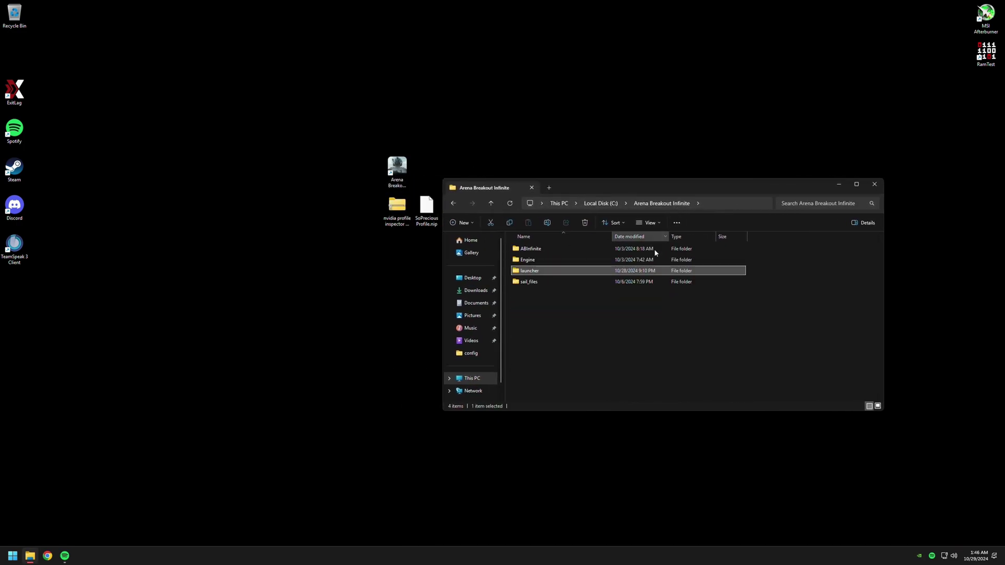
pyautogui.doubleClick(548, 263)
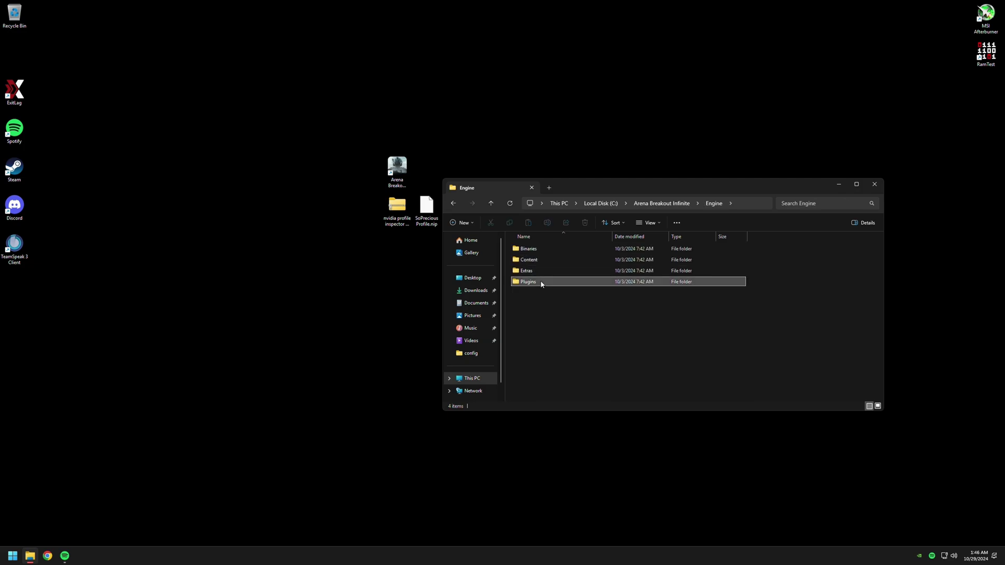
pyautogui.doubleClick(542, 284)
pyautogui.doubleClick(543, 261)
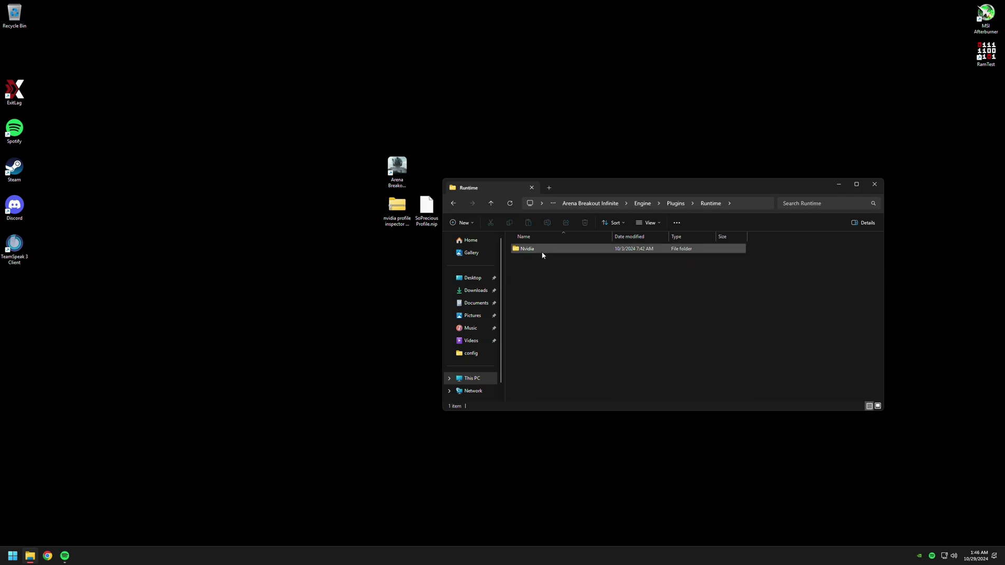
pyautogui.doubleClick(543, 256)
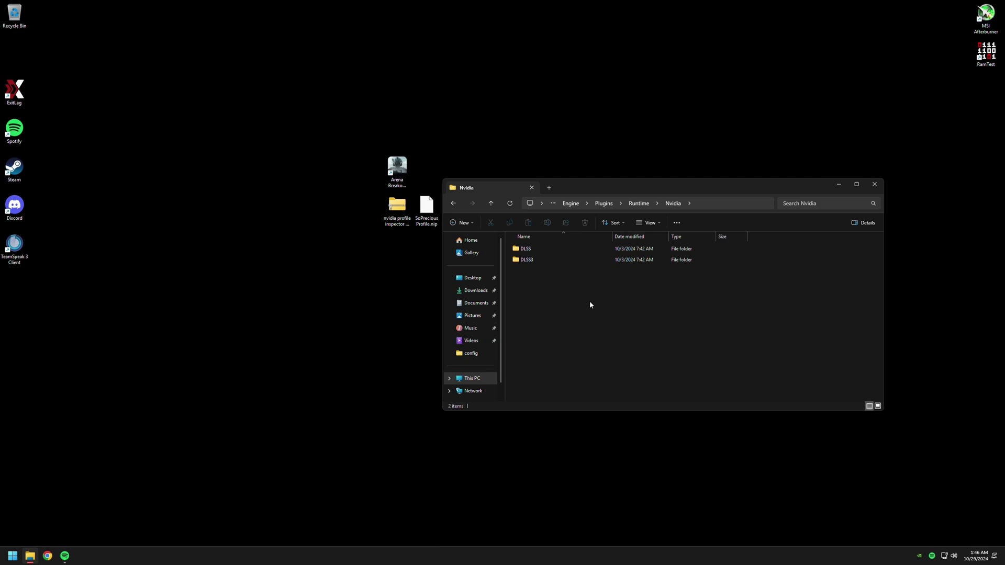
# Go into DLSS\Binaries\ThirdParty\Win64 to find nvngx_dlss.dll
pyautogui.moveTo(589, 301); pyautogui.dragTo(549, 275)
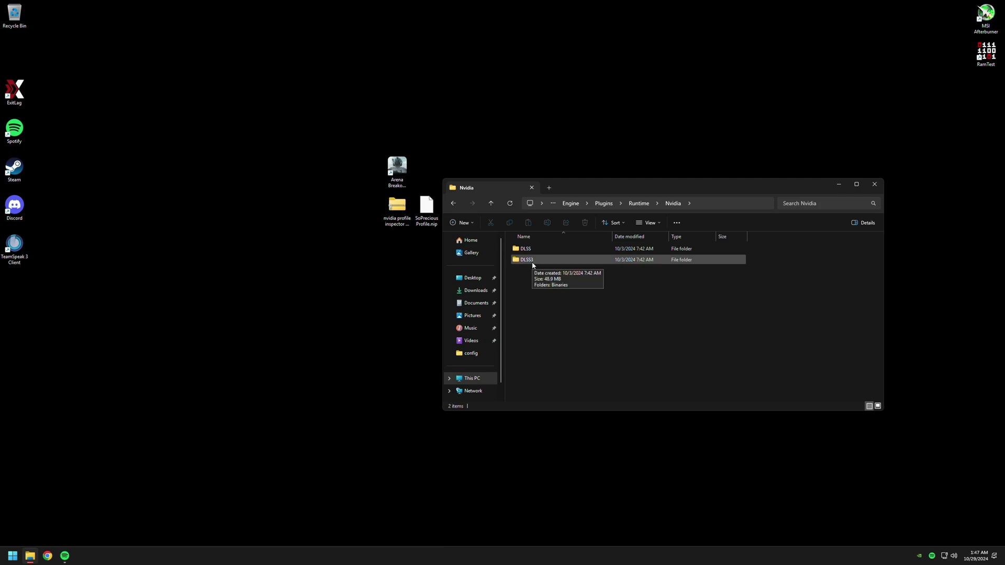
pyautogui.click(533, 264)
pyautogui.click(540, 273)
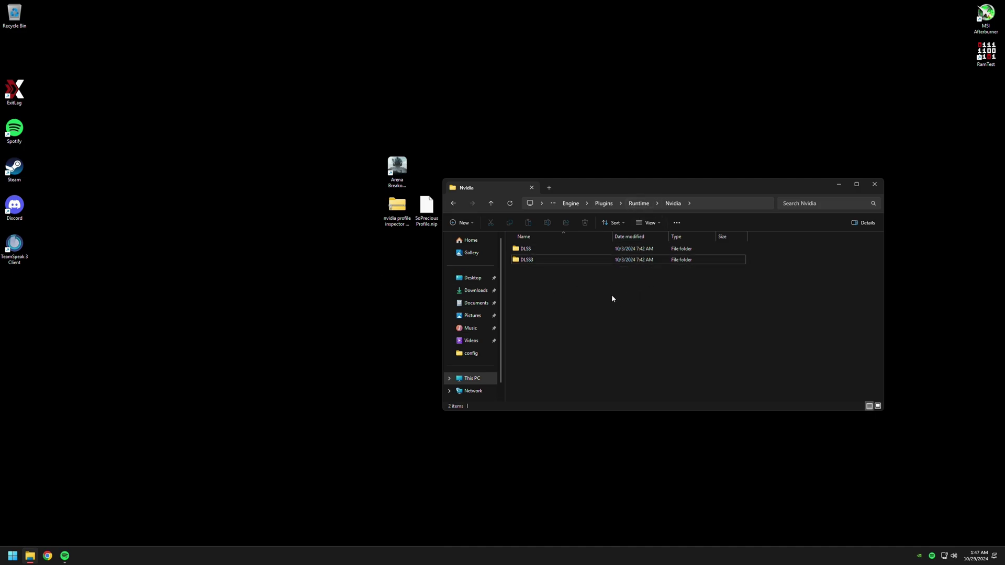
pyautogui.doubleClick(537, 254)
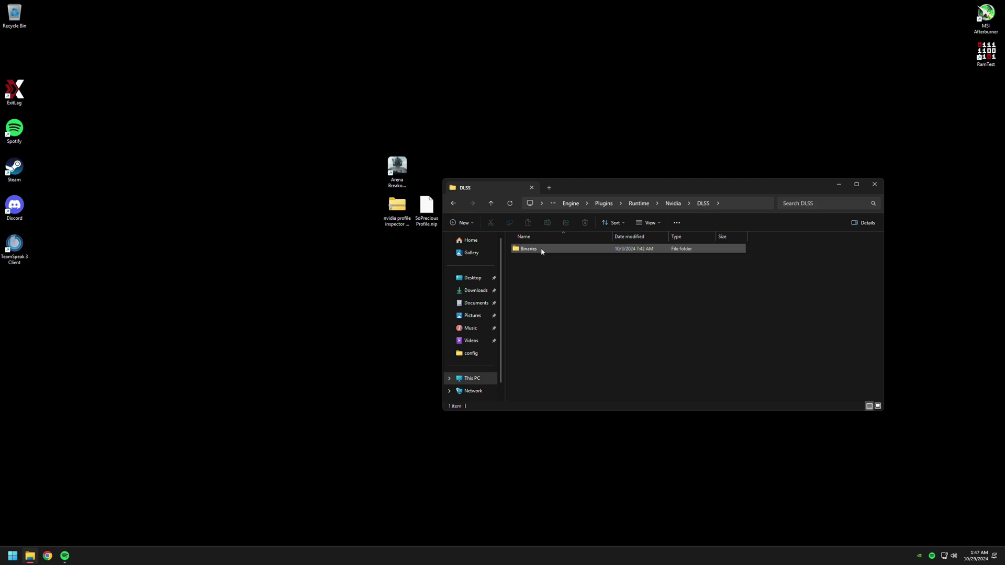
pyautogui.doubleClick(541, 249)
pyautogui.doubleClick(542, 249)
pyautogui.doubleClick(543, 249)
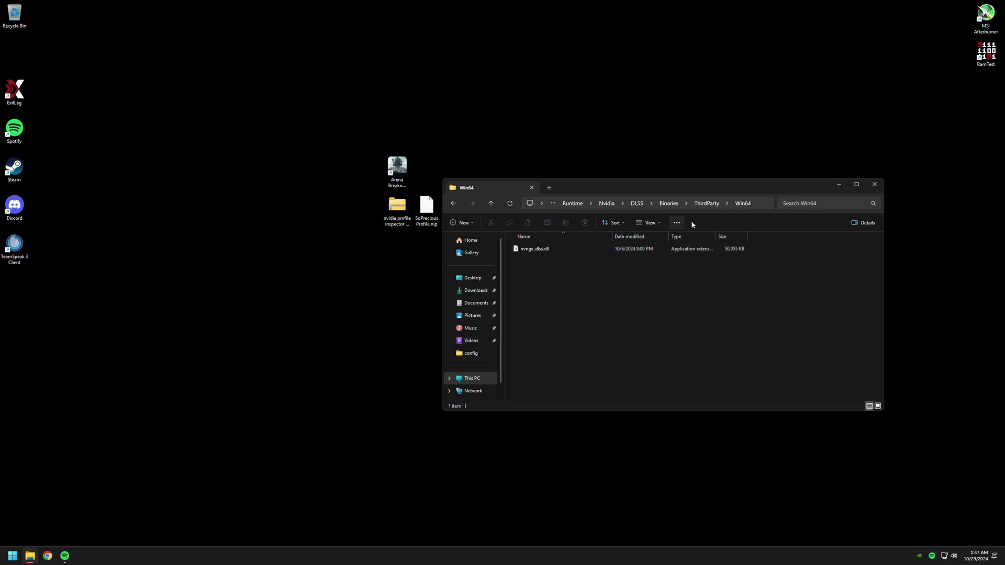
pyautogui.moveTo(558, 266); pyautogui.dragTo(533, 250)
pyautogui.click(548, 273)
# Navigate to the DLSS3\Binaries\ThirdParty\Win64 folder
pyautogui.click(638, 203)
pyautogui.click(571, 278)
pyautogui.click(674, 203)
pyautogui.doubleClick(532, 260)
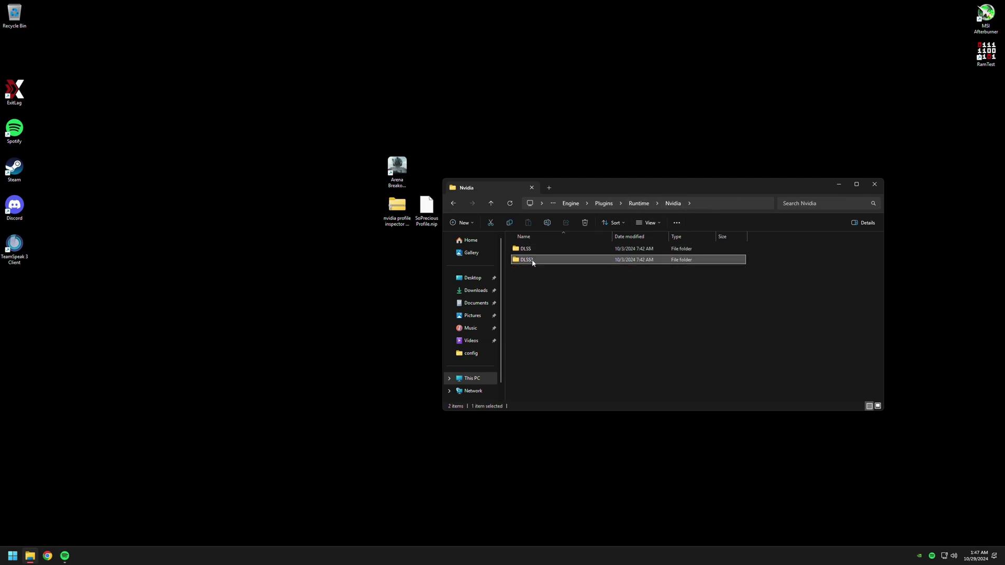
pyautogui.doubleClick(541, 251)
pyautogui.click(539, 253)
pyautogui.doubleClick(539, 253)
pyautogui.doubleClick(545, 249)
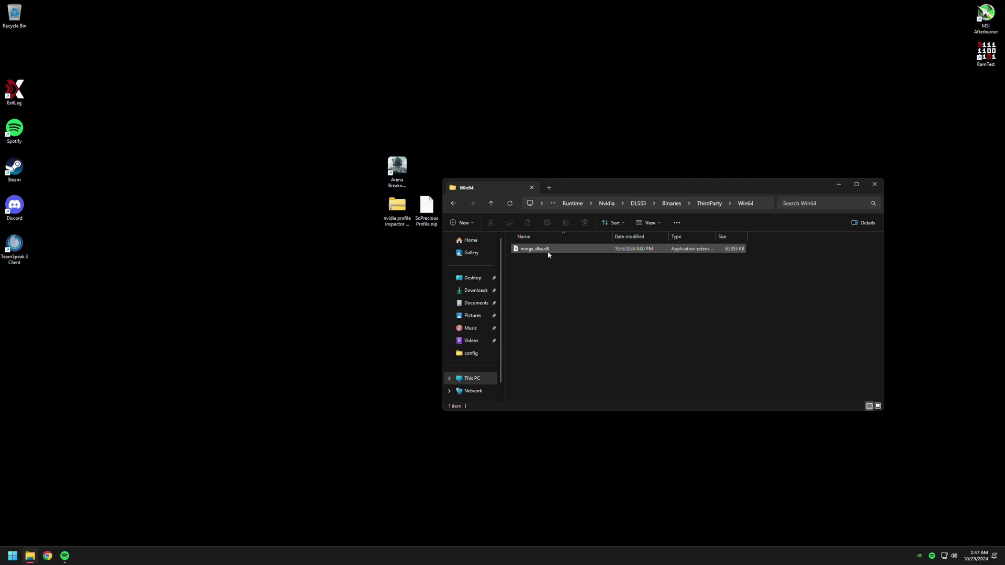
# Check the DLSS3 nvngx_dlss.dll version in Properties, then copy the file
pyautogui.rightClick(538, 249)
pyautogui.click(579, 367)
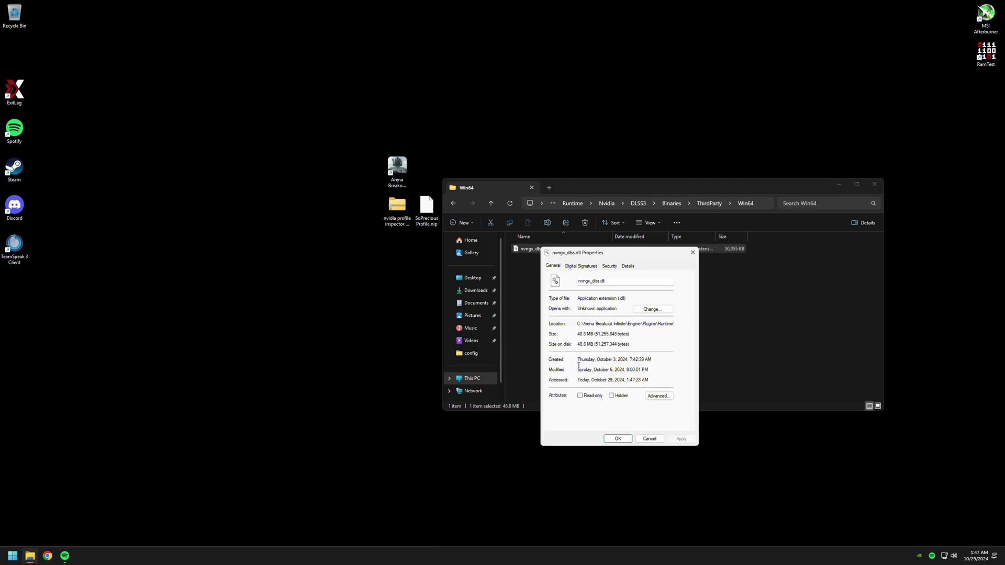
pyautogui.click(626, 268)
pyautogui.click(627, 333)
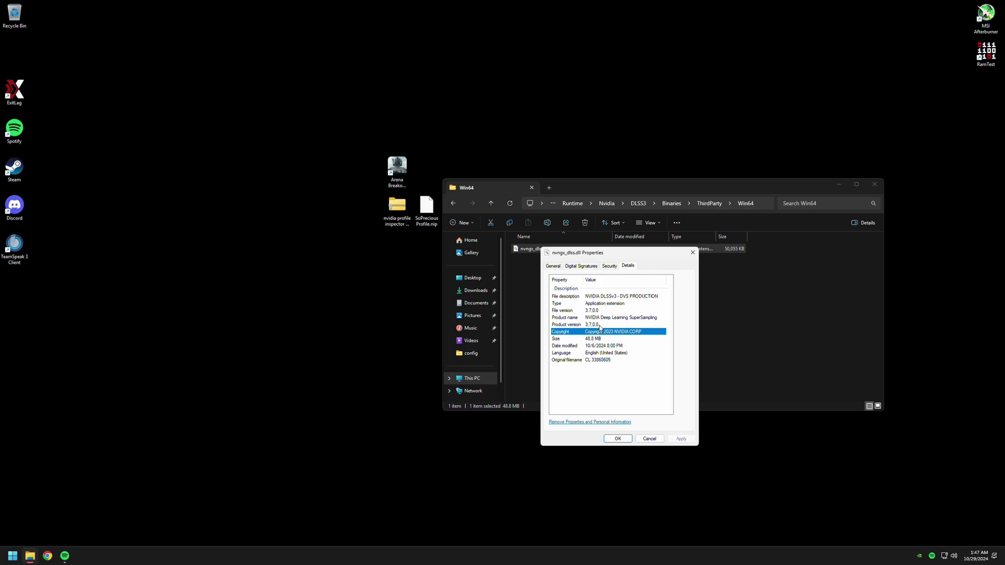
pyautogui.click(649, 438)
pyautogui.rightClick(543, 251)
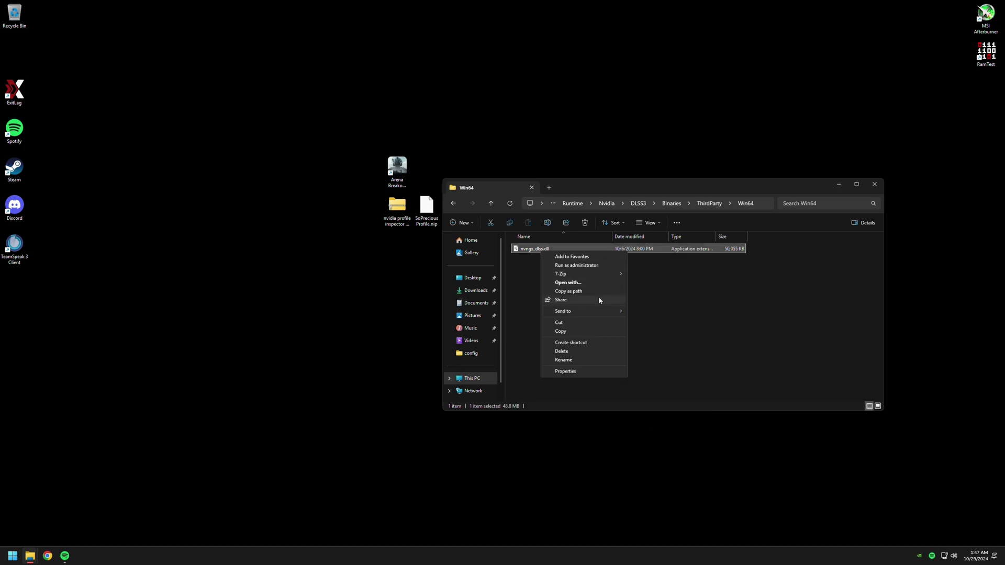
pyautogui.click(585, 328)
pyautogui.click(639, 306)
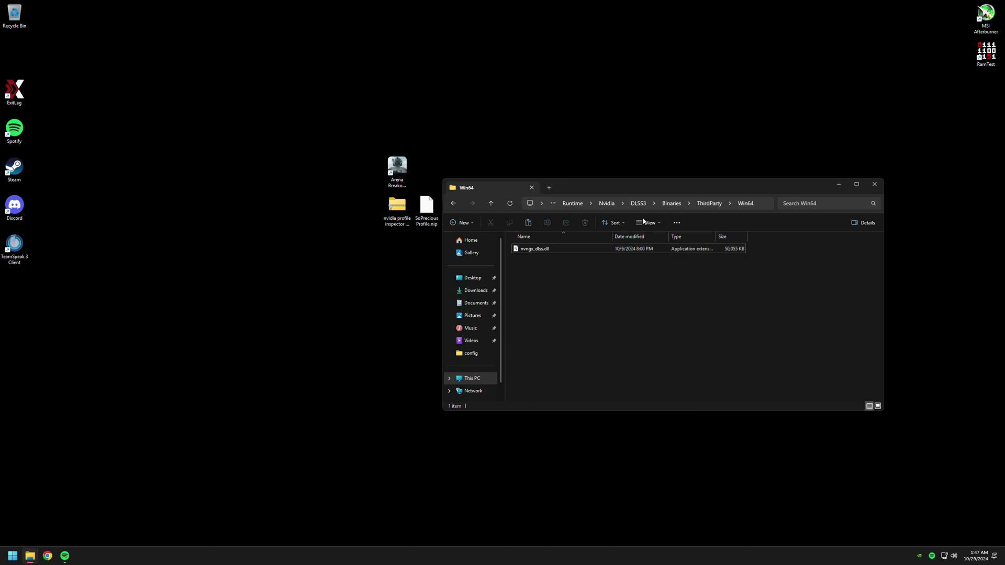
# Navigate to the DLSS\Binaries\ThirdParty\Win64 folder
pyautogui.click(607, 203)
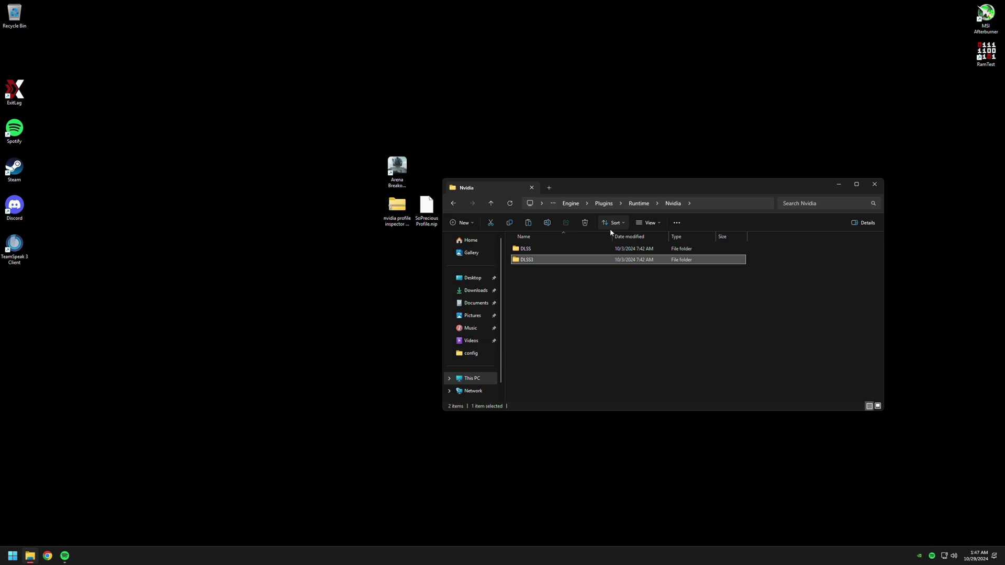
pyautogui.doubleClick(545, 249)
pyautogui.click(546, 252)
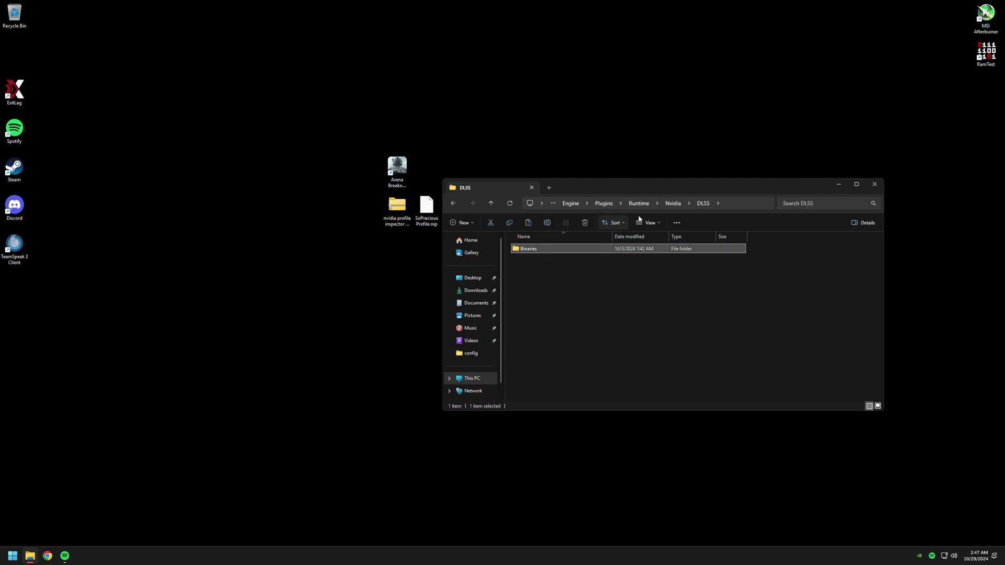
pyautogui.click(673, 203)
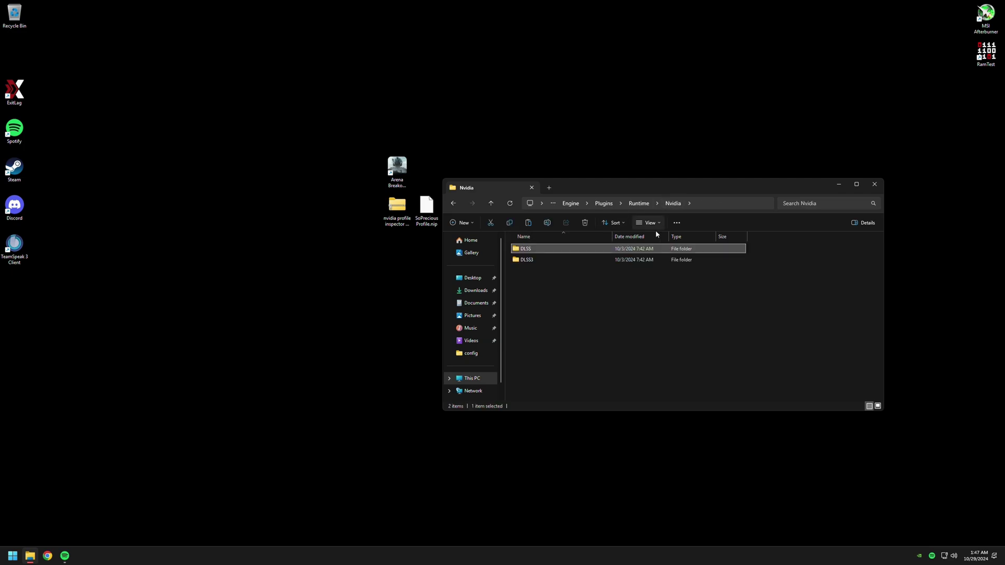
pyautogui.doubleClick(530, 251)
pyautogui.click(542, 252)
pyautogui.doubleClick(541, 252)
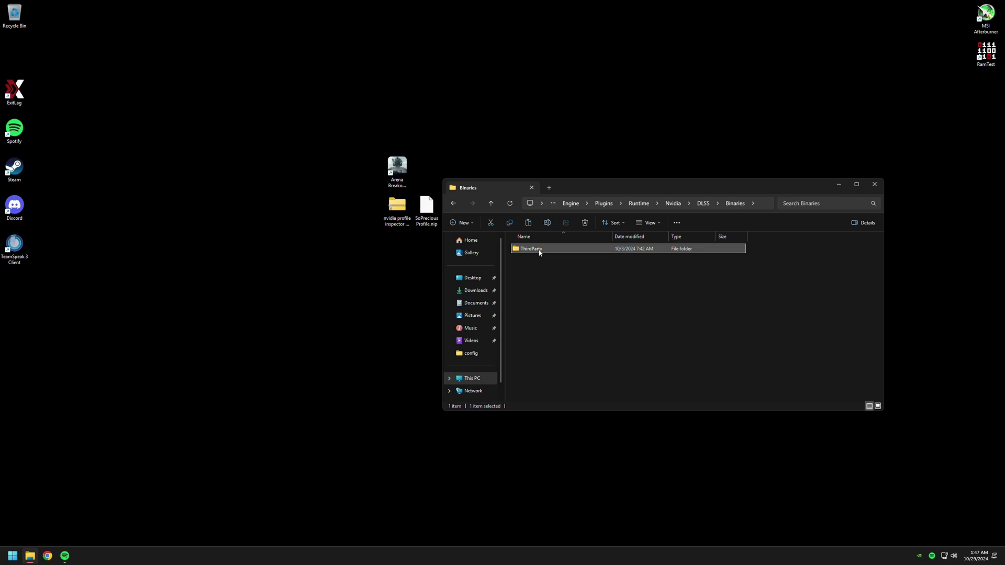
pyautogui.doubleClick(539, 252)
pyautogui.doubleClick(540, 253)
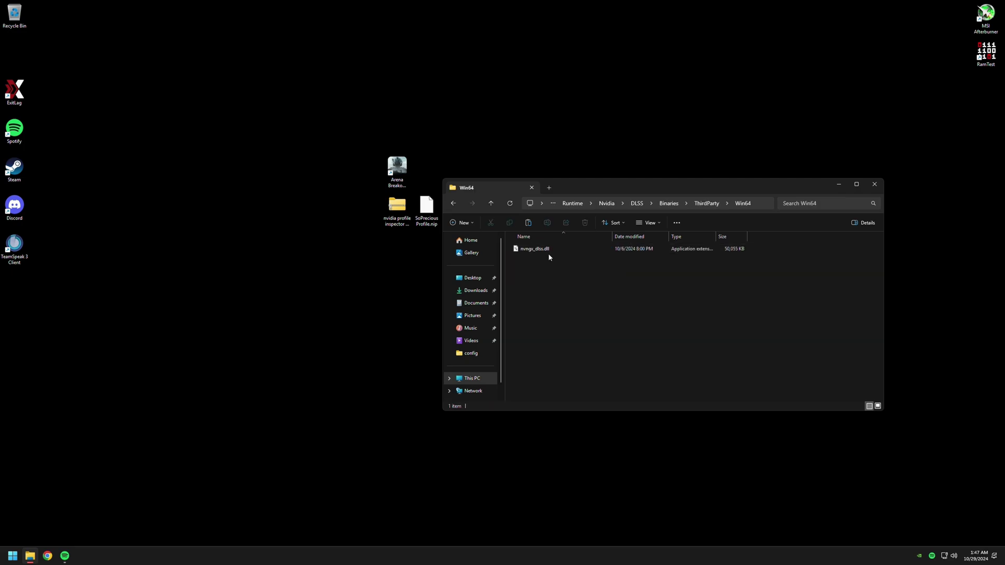
# Paste the DLSS3 nvngx_dlss.dll here, replacing the old file
pyautogui.rightClick(555, 270)
pyautogui.click(585, 329)
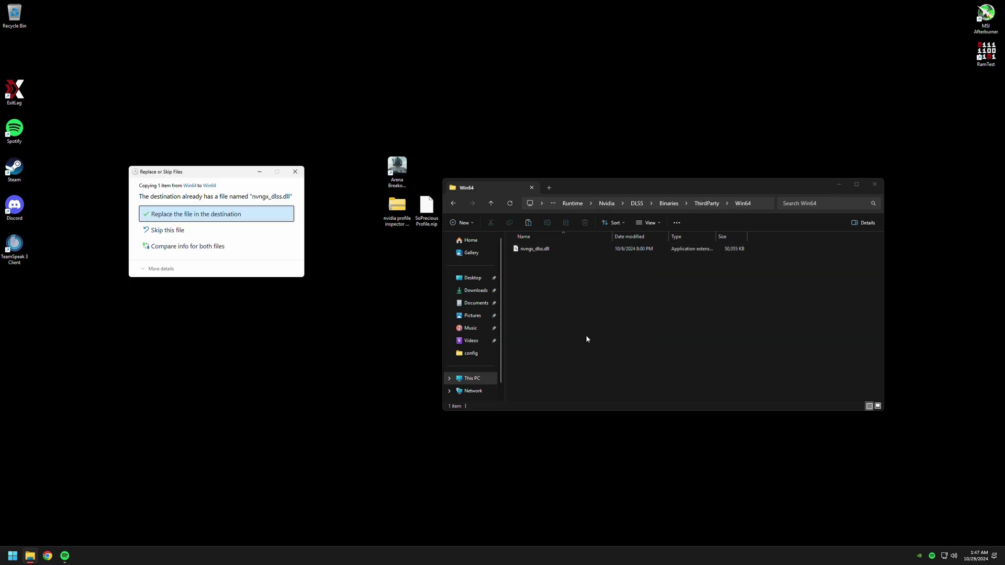
pyautogui.click(241, 219)
pyautogui.click(605, 297)
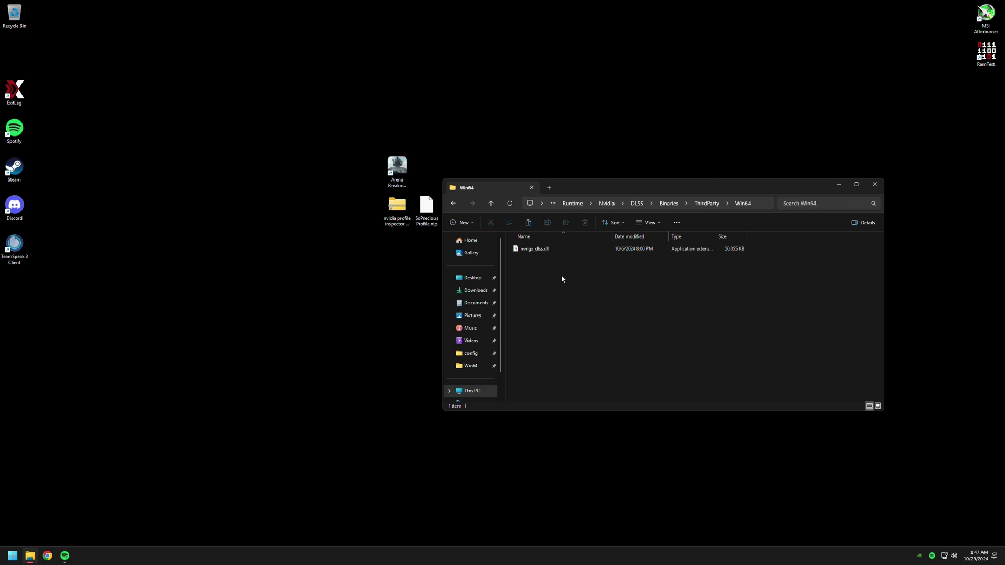
pyautogui.rightClick(530, 249)
pyautogui.click(560, 338)
pyautogui.click(623, 272)
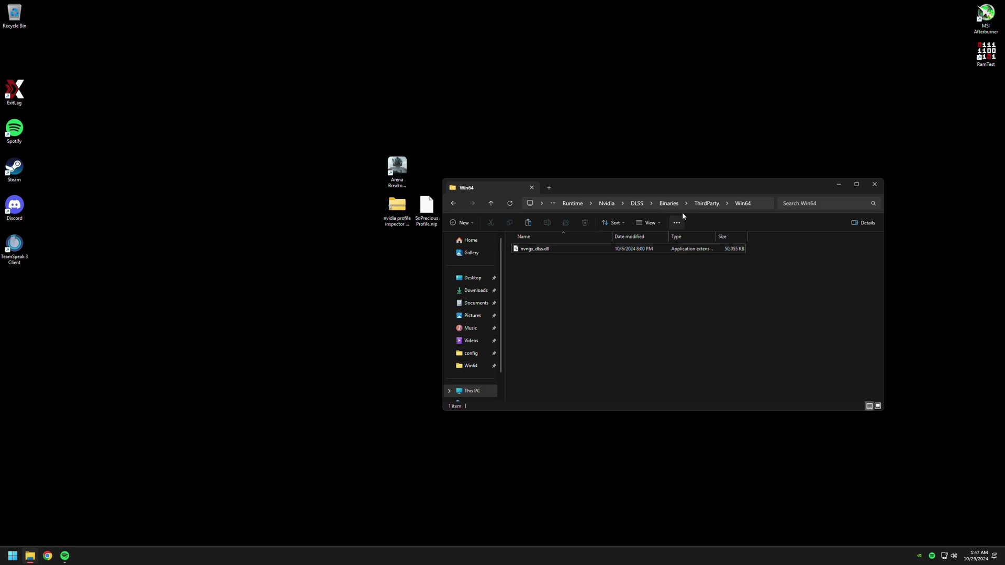
# Return to the Nvidia folder showing DLSS and DLSS3, and refresh the desktop
pyautogui.click(637, 203)
pyautogui.click(668, 203)
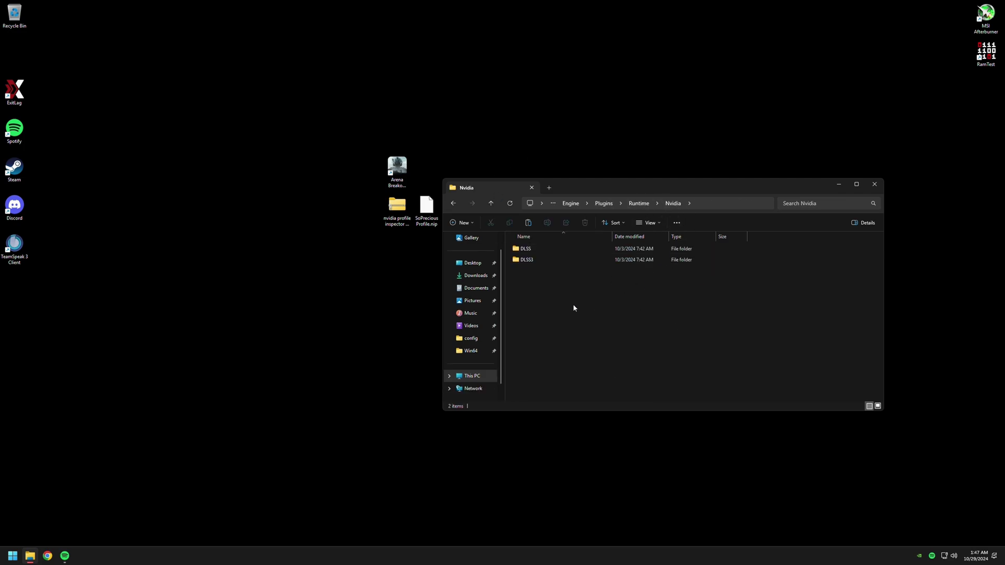
pyautogui.moveTo(574, 306); pyautogui.dragTo(504, 260)
pyautogui.click(604, 316)
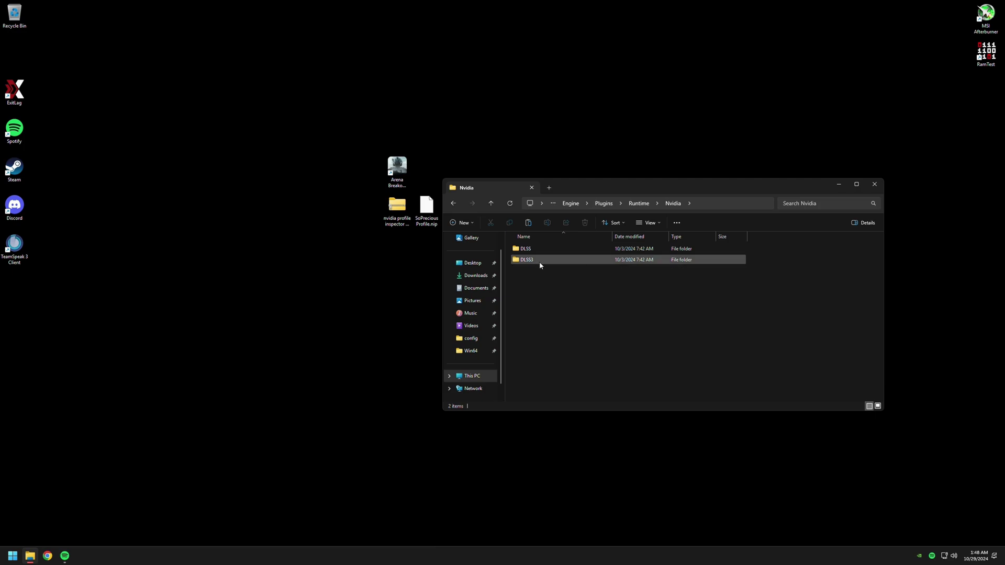
pyautogui.moveTo(538, 266)
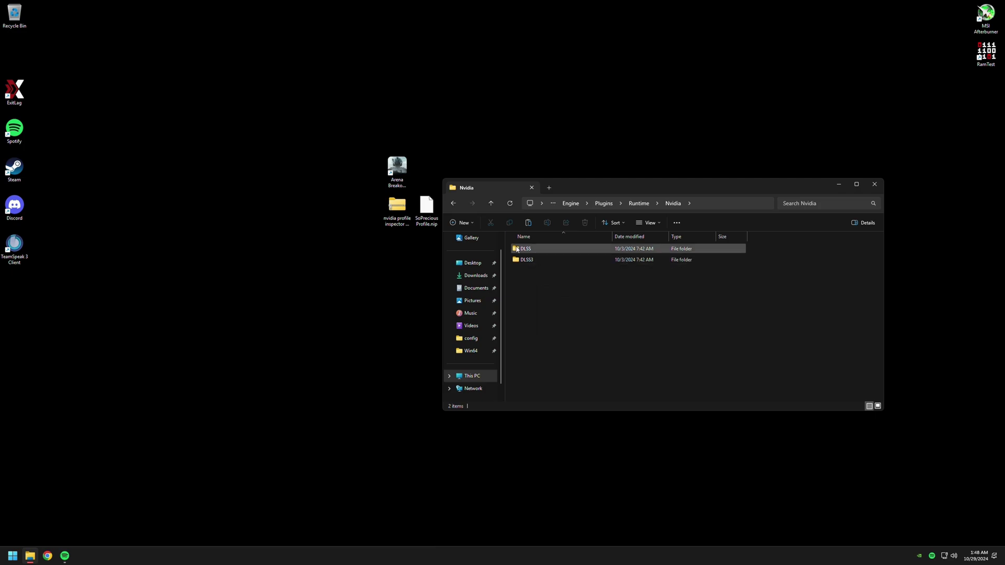
pyautogui.rightClick(352, 285)
pyautogui.click(373, 310)
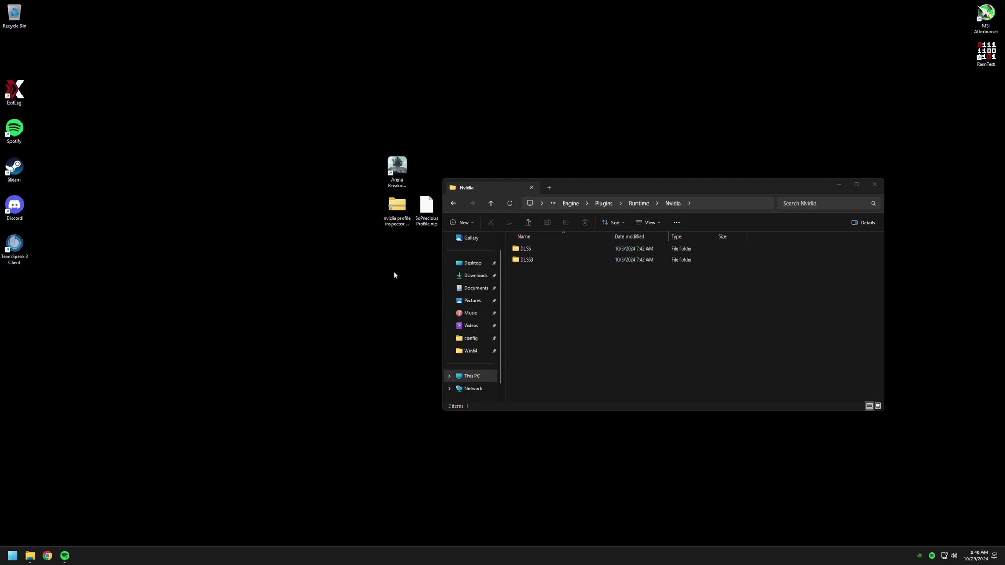
# Close the Nvidia folder window and extract the profile inspector archive into its own folder with 7-Zip
pyautogui.click(879, 187)
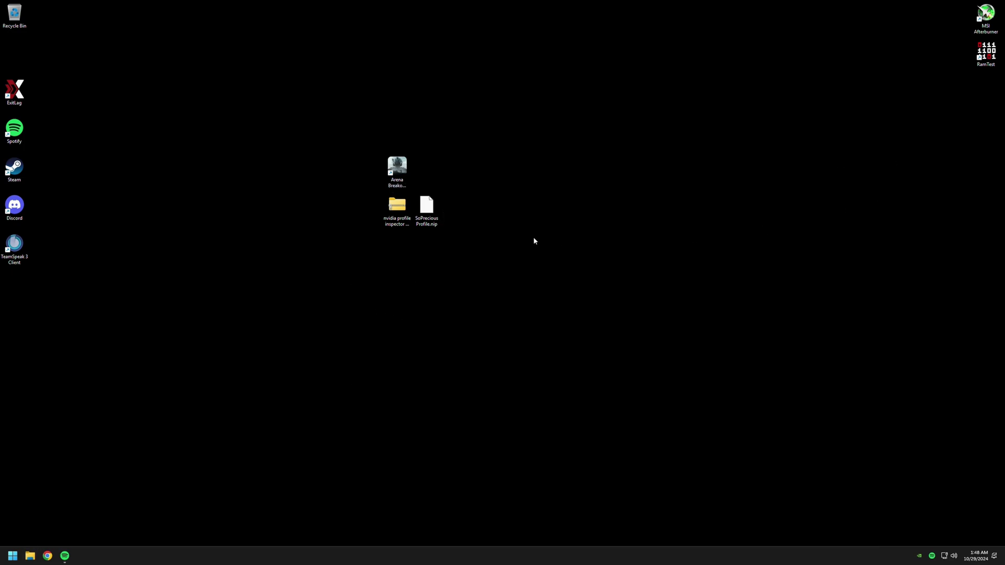
pyautogui.click(403, 210)
pyautogui.rightClick(398, 205)
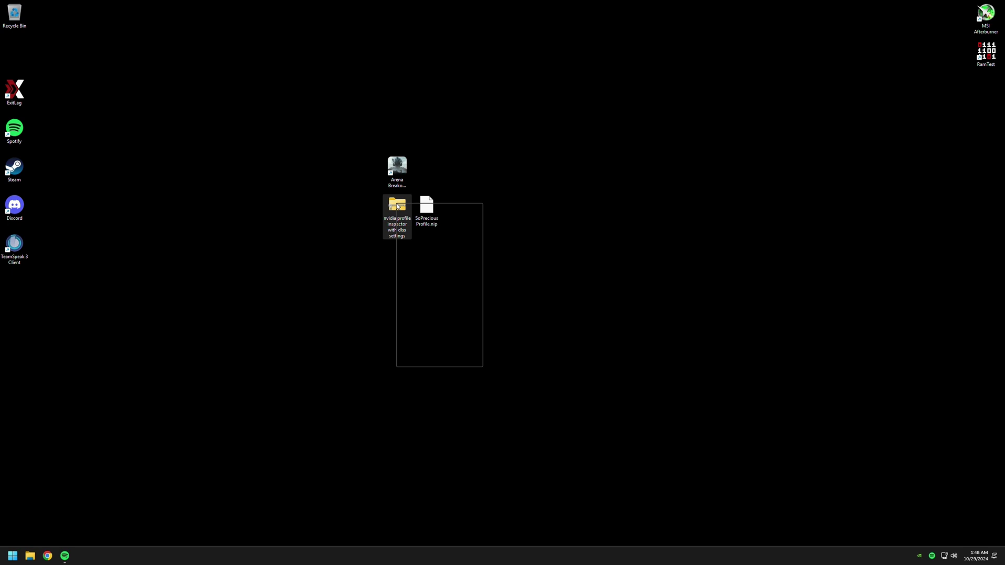
pyautogui.moveTo(468, 246)
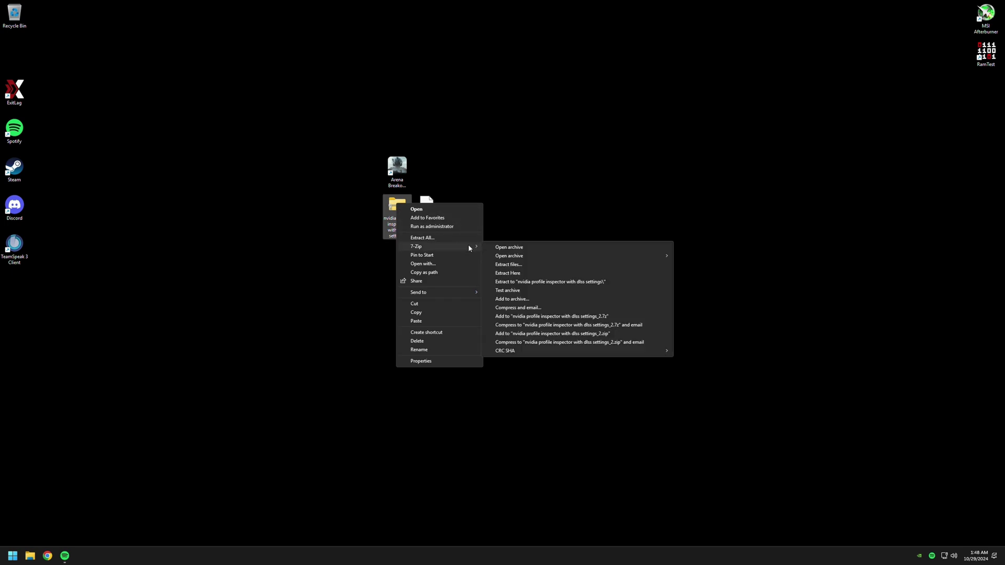
pyautogui.click(549, 283)
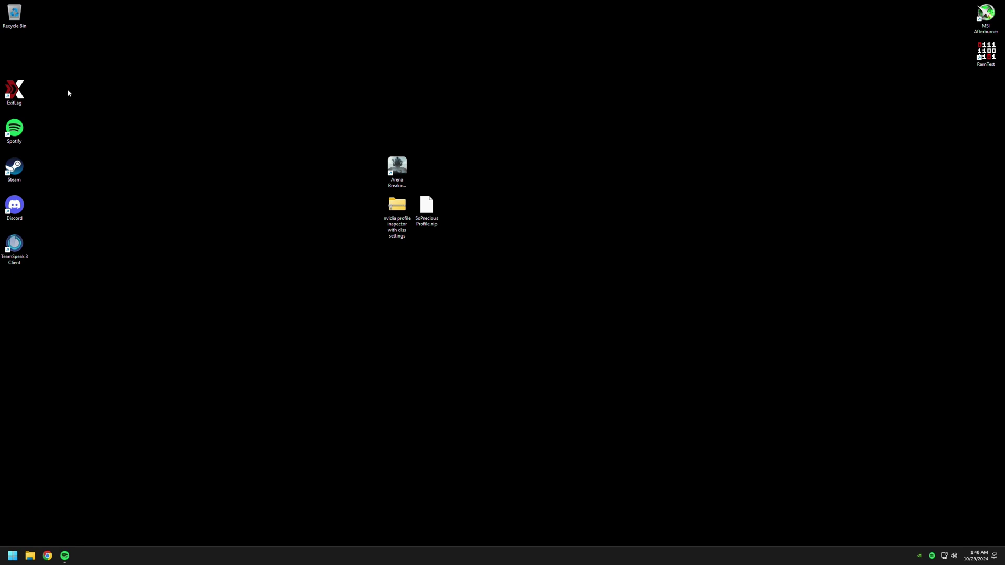
# Place the 'nvidia profile inspector with dlss settings' folder below the archive and open it
pyautogui.moveTo(14, 55); pyautogui.dragTo(420, 260)
pyautogui.rightClick(529, 222)
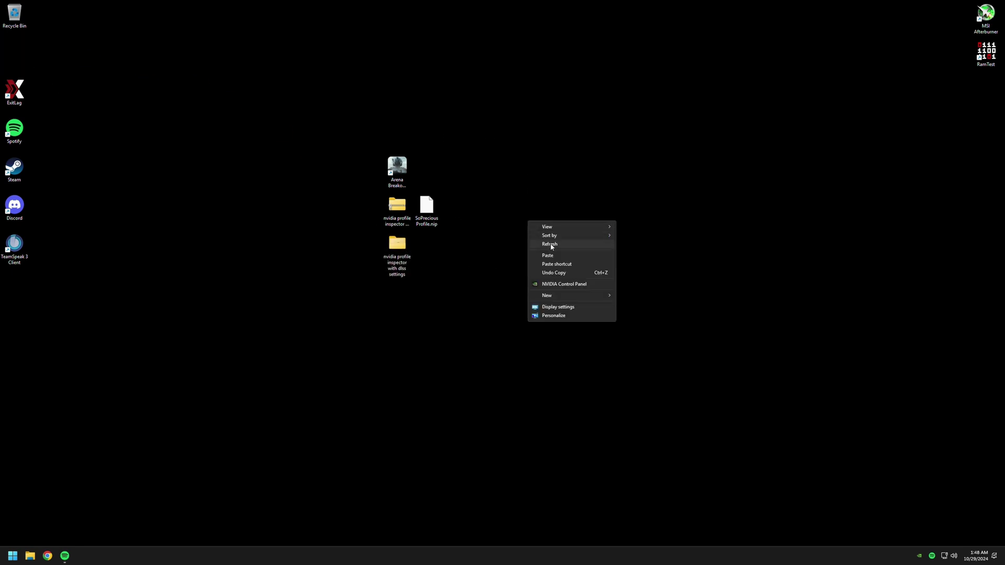
pyautogui.click(551, 246)
pyautogui.doubleClick(396, 243)
pyautogui.moveTo(668, 187); pyautogui.dragTo(708, 136)
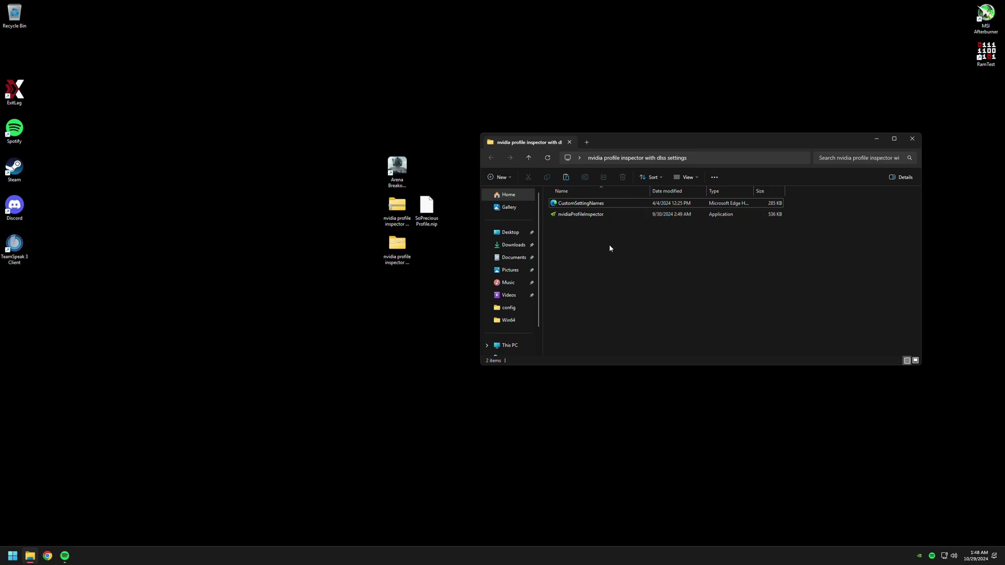
pyautogui.moveTo(685, 139)
pyautogui.mouseDown()
pyautogui.moveTo(670, 134)
pyautogui.moveTo(677, 132)
pyautogui.mouseUp()
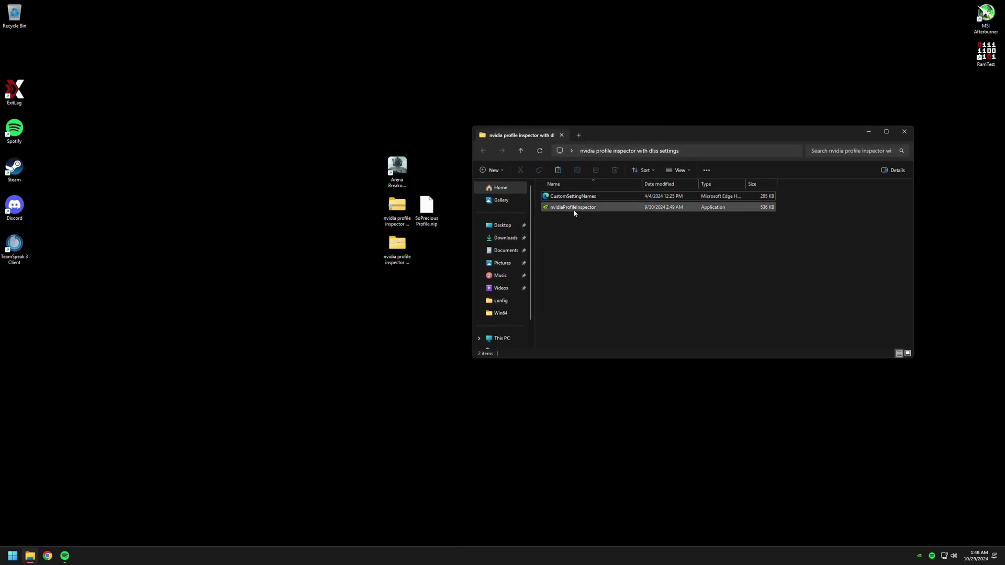
# Launch nvidiaProfileInspector and restore its window to a smaller size
pyautogui.doubleClick(587, 208)
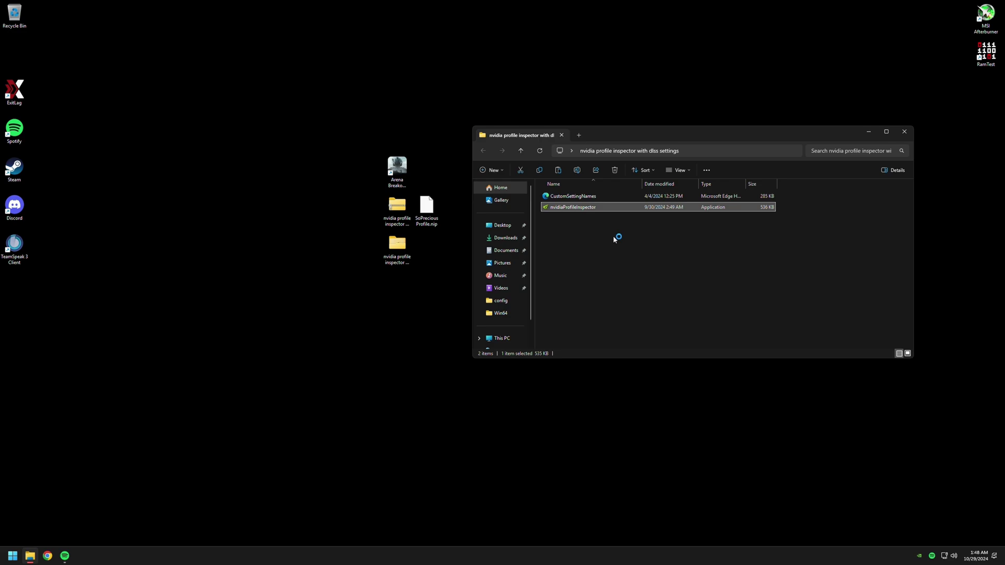
pyautogui.doubleClick(468, 118)
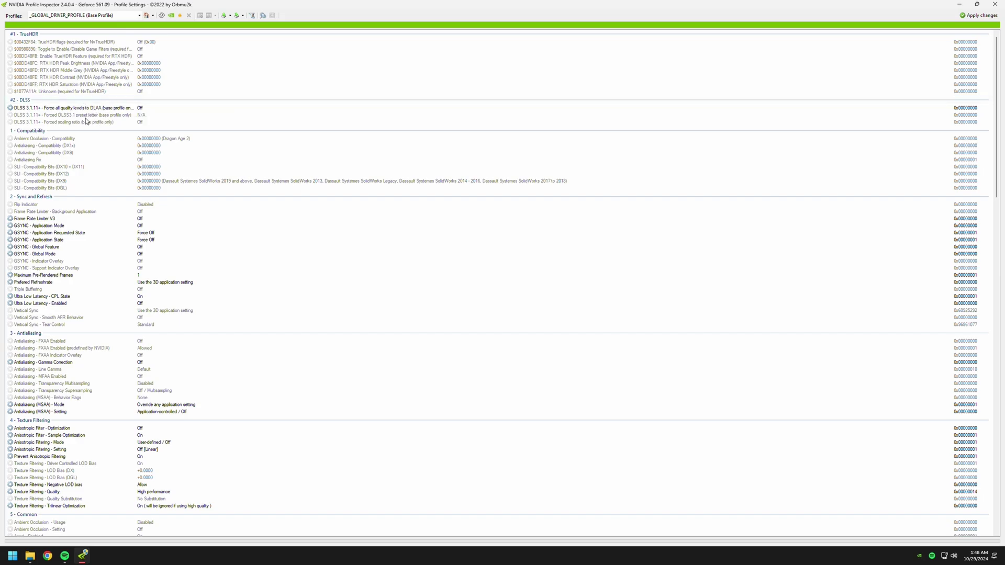
pyautogui.doubleClick(748, 5)
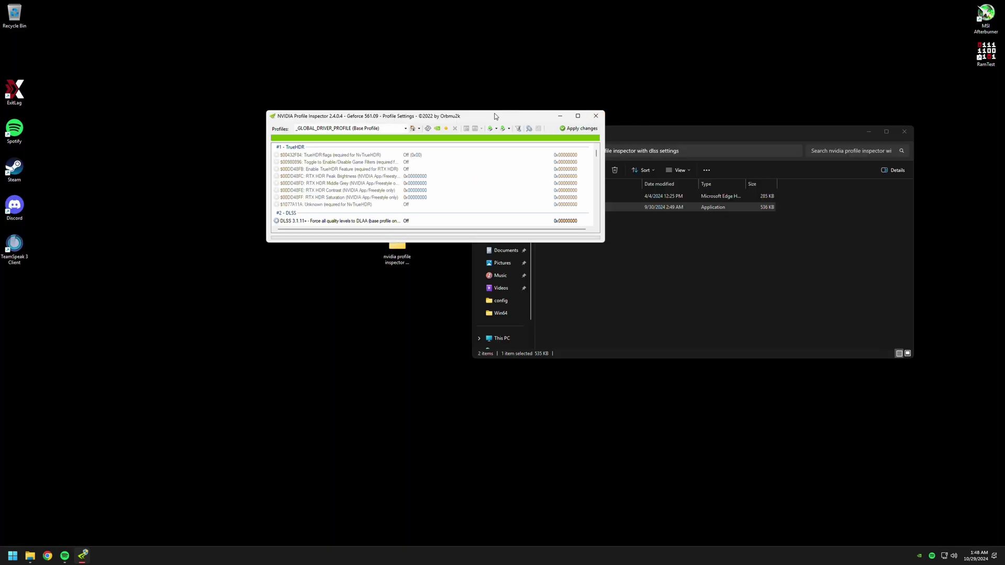
pyautogui.moveTo(497, 114); pyautogui.dragTo(403, 276)
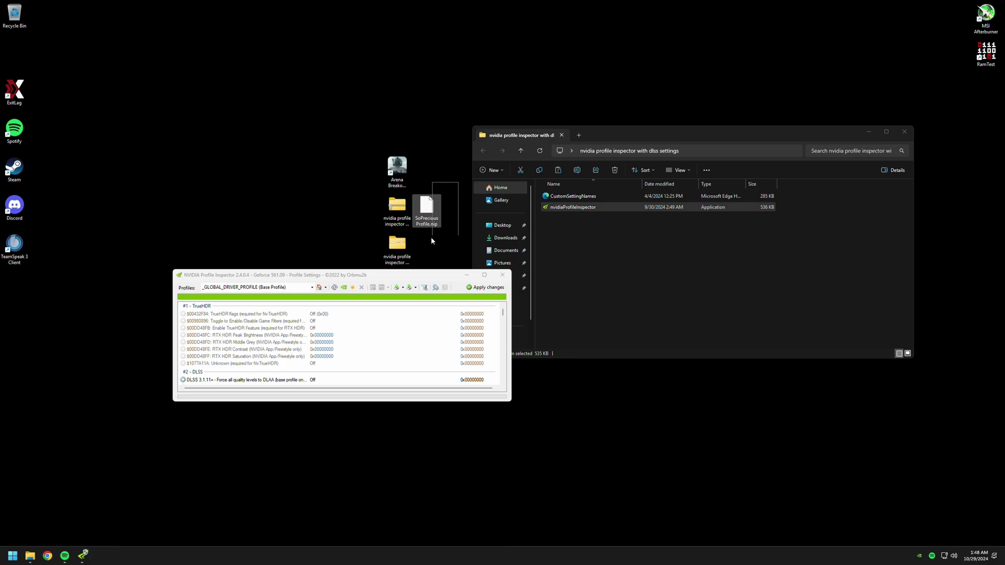
pyautogui.moveTo(432, 240); pyautogui.dragTo(544, 294)
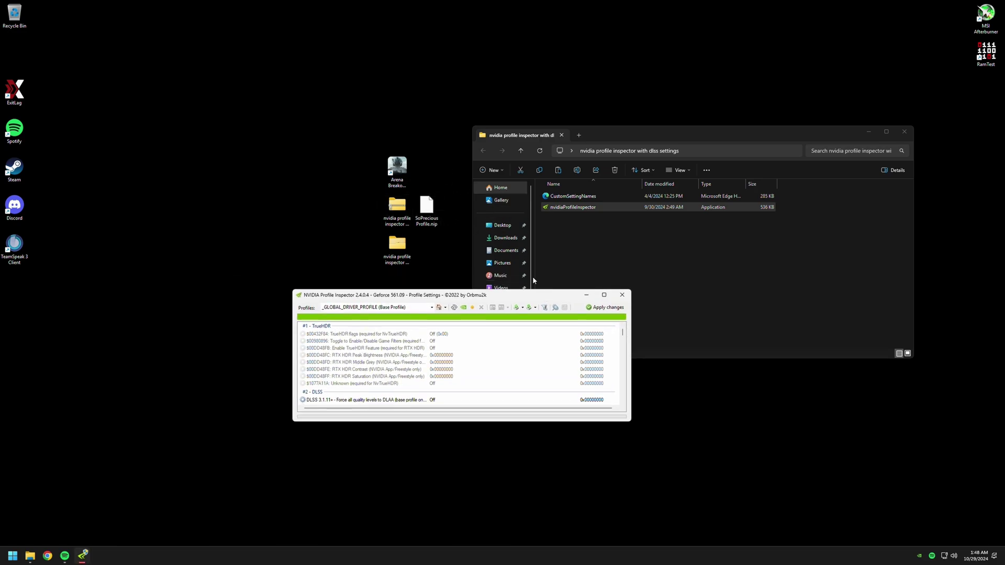
# Import the SoPrecious Profile.nip profile file
pyautogui.click(530, 309)
pyautogui.click(556, 316)
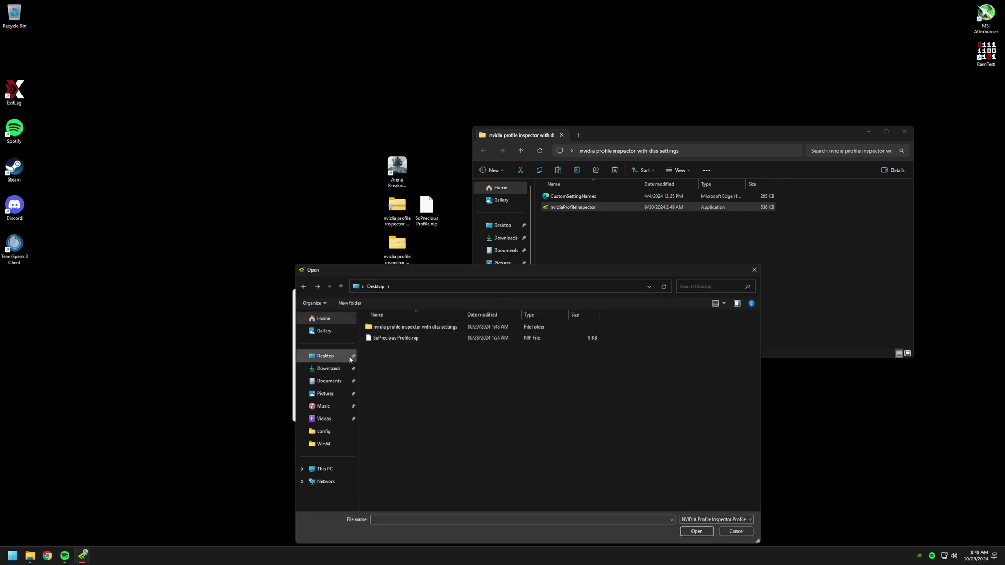
pyautogui.doubleClick(398, 338)
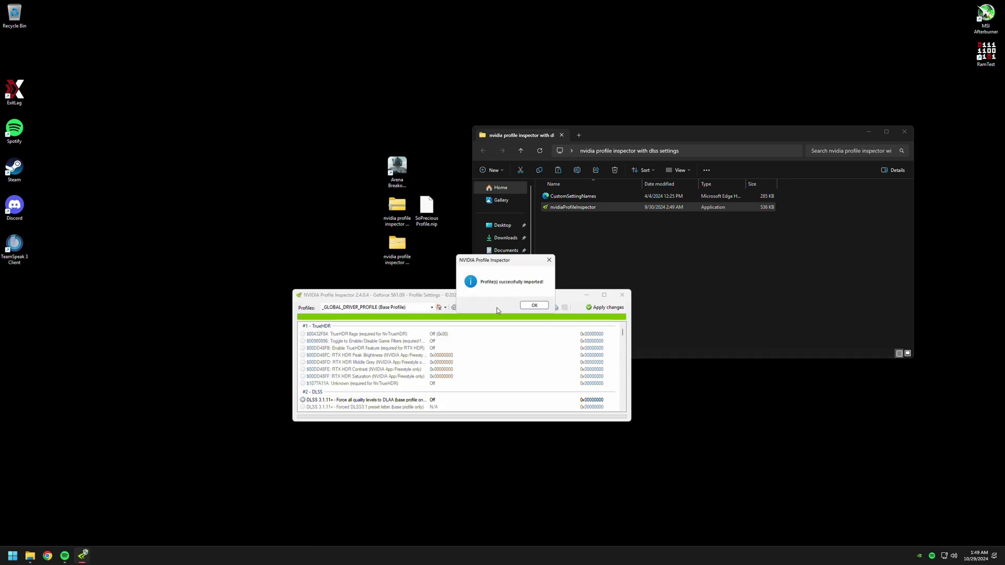
pyautogui.click(533, 307)
# Enlarge the Profile Inspector window and close the extracted folder window
pyautogui.moveTo(492, 300); pyautogui.dragTo(486, 178)
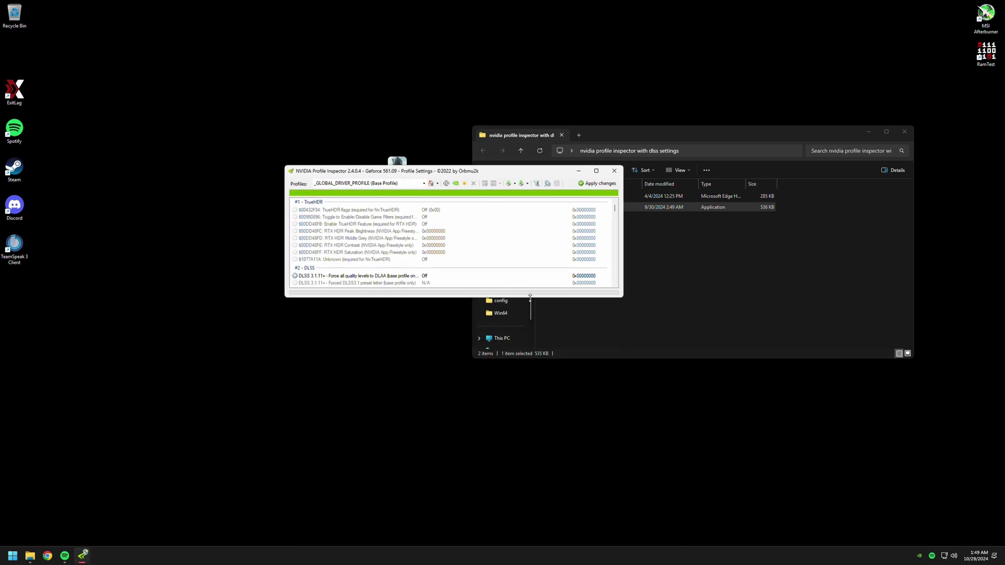
pyautogui.moveTo(531, 294); pyautogui.dragTo(557, 427)
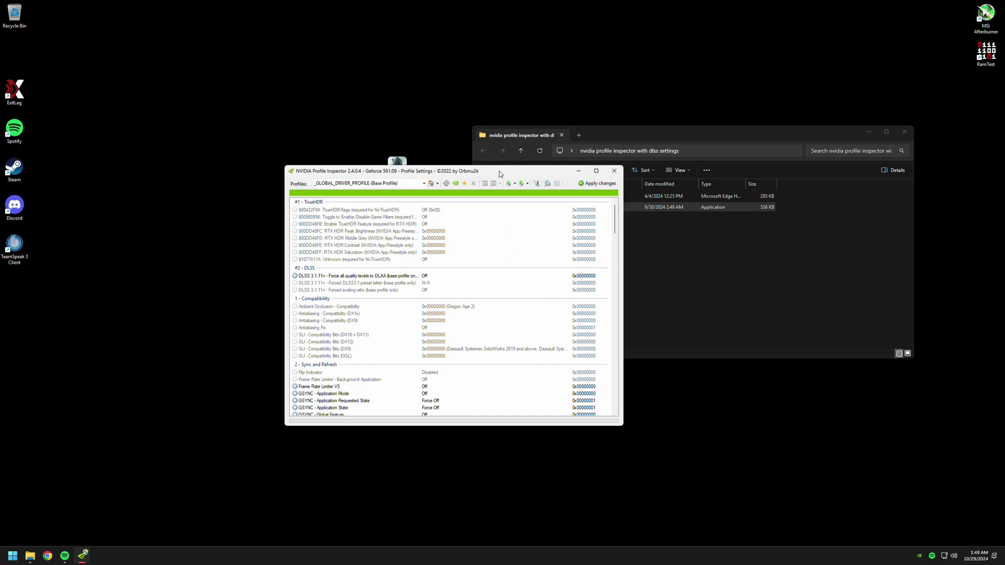
pyautogui.moveTo(501, 174); pyautogui.dragTo(549, 171)
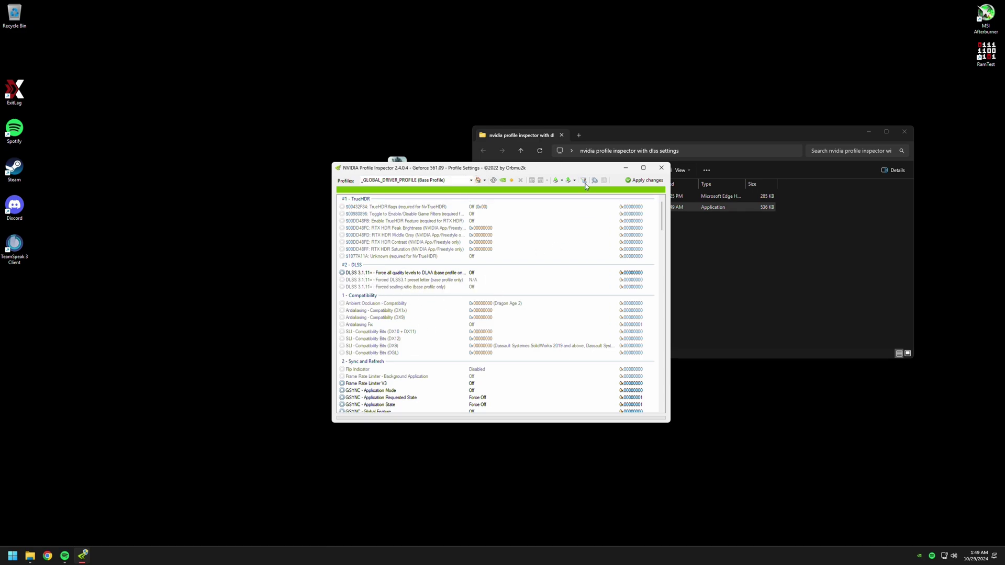
pyautogui.click(804, 226)
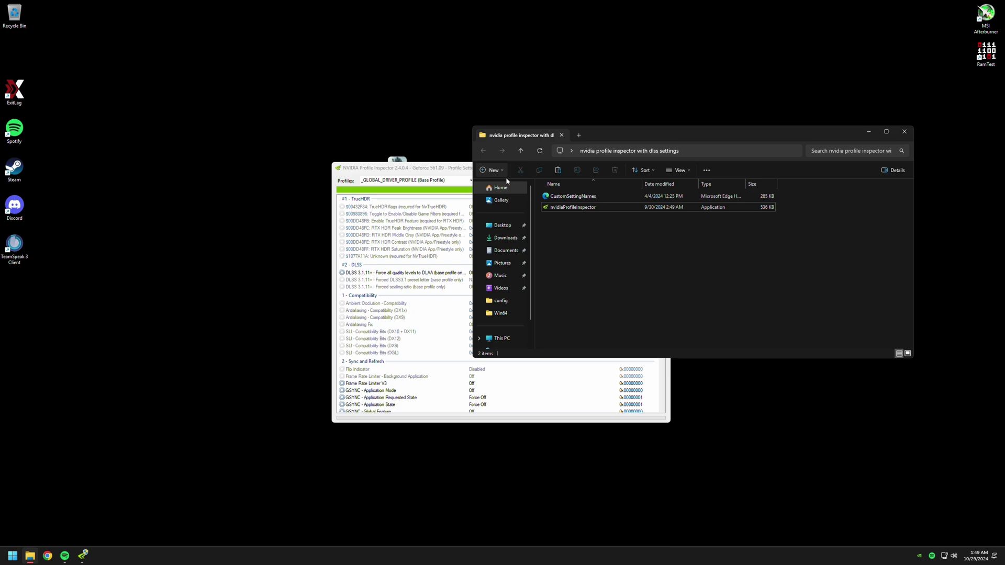
pyautogui.hotkey('alt', 'F4')
pyautogui.moveTo(523, 174); pyautogui.dragTo(625, 182)
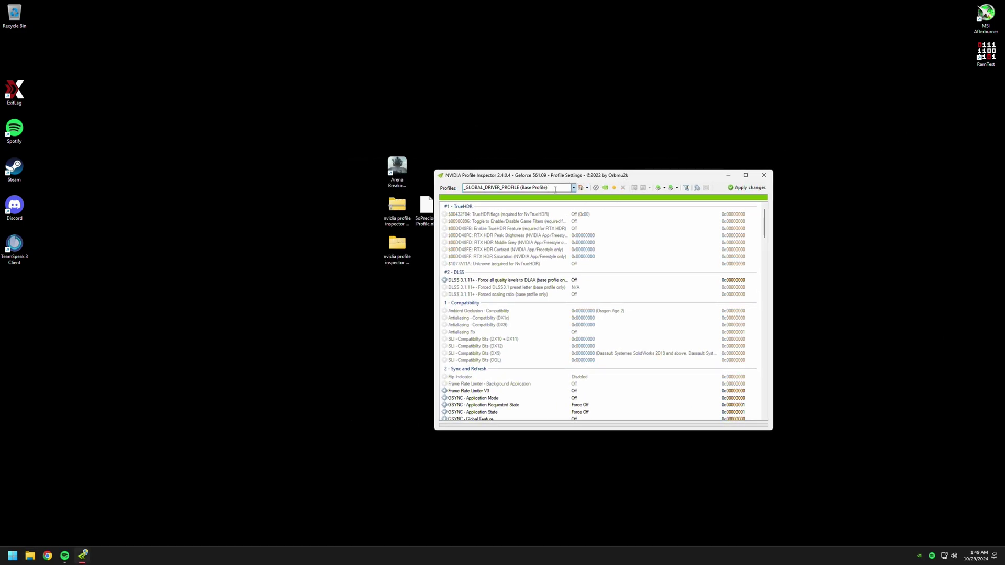
# Create a new profile named ABI
pyautogui.click(615, 189)
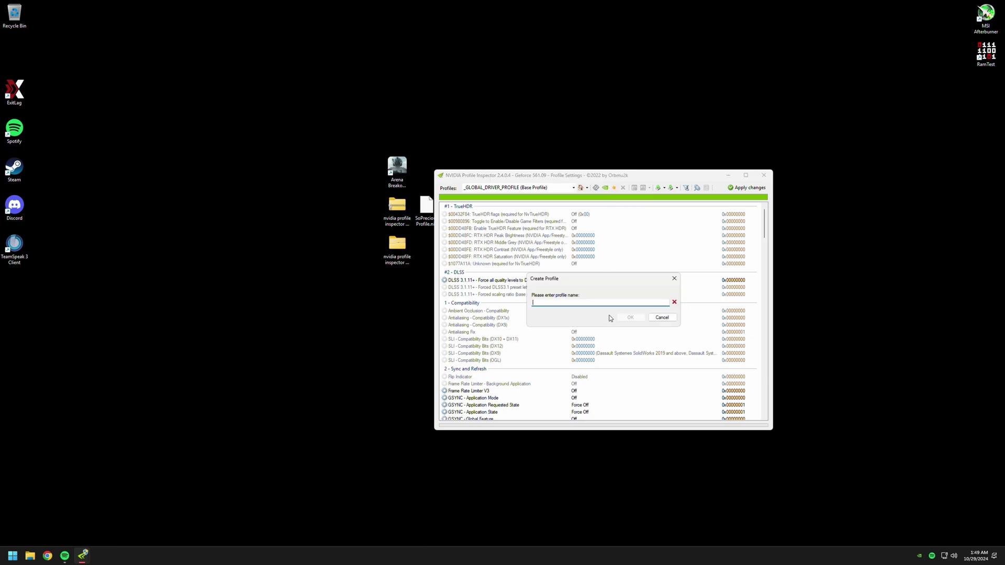
pyautogui.write('ABI')
pyautogui.press('Return')
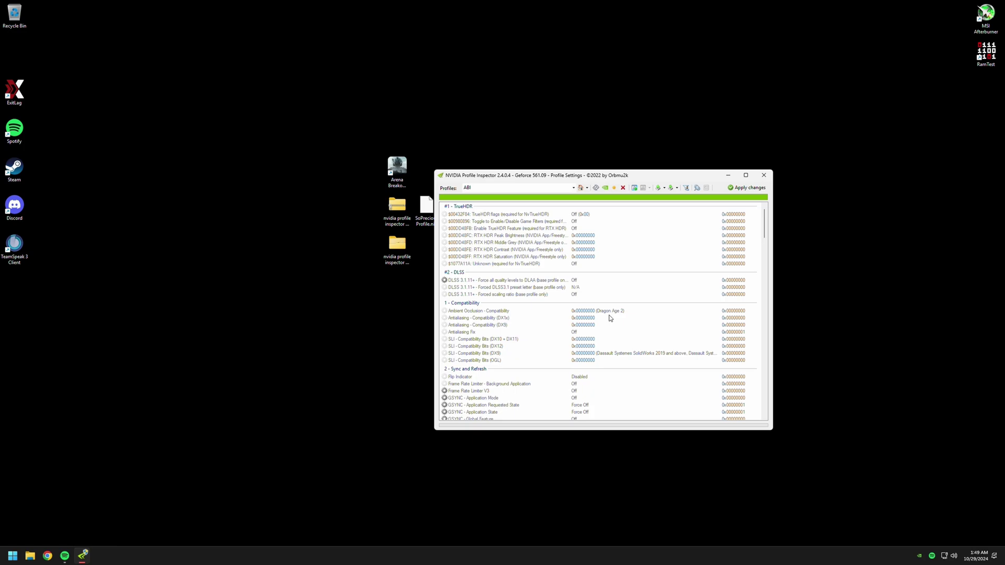
# Try adding UAGame from C:\Arena Breakout Infinite\ABInfinite\Binaries\Win64 as the profile's application
pyautogui.click(634, 188)
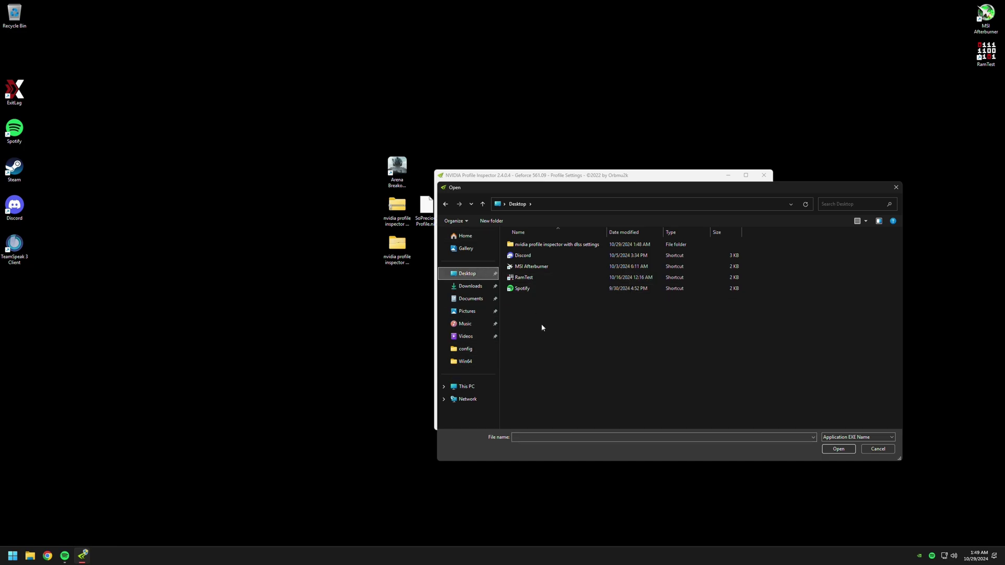
pyautogui.click(466, 387)
pyautogui.doubleClick(557, 254)
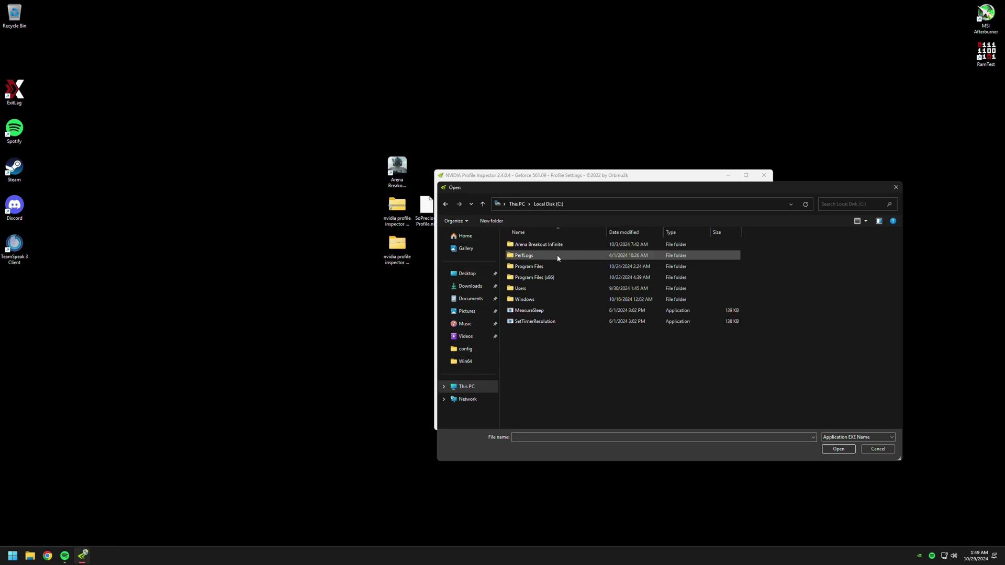
pyautogui.doubleClick(526, 245)
pyautogui.doubleClick(535, 247)
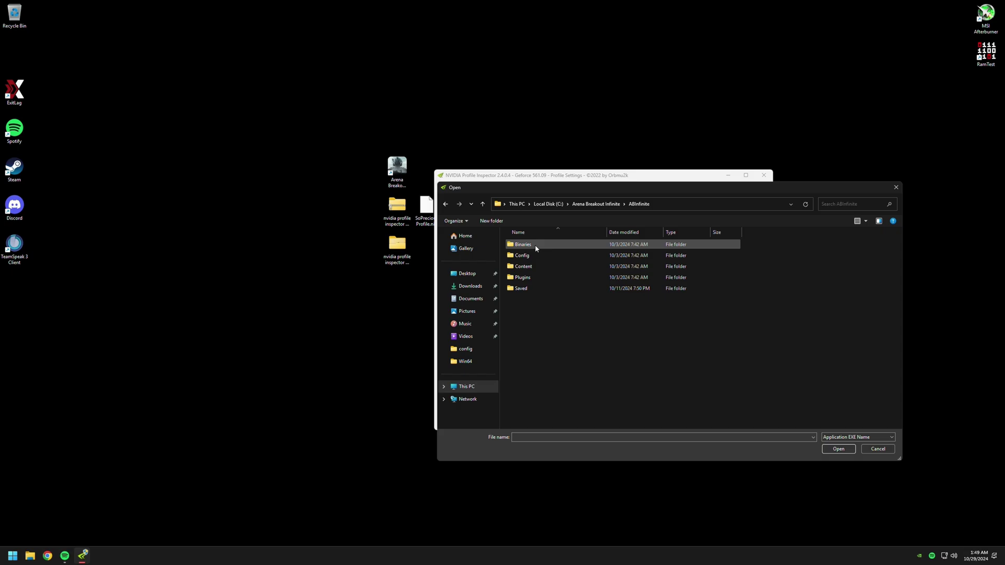
pyautogui.doubleClick(524, 244)
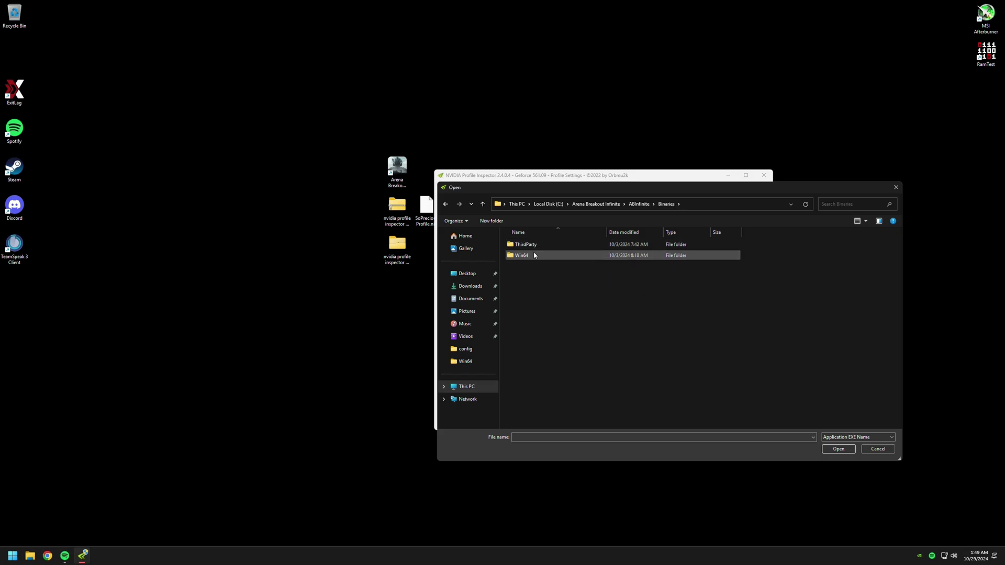
pyautogui.doubleClick(533, 255)
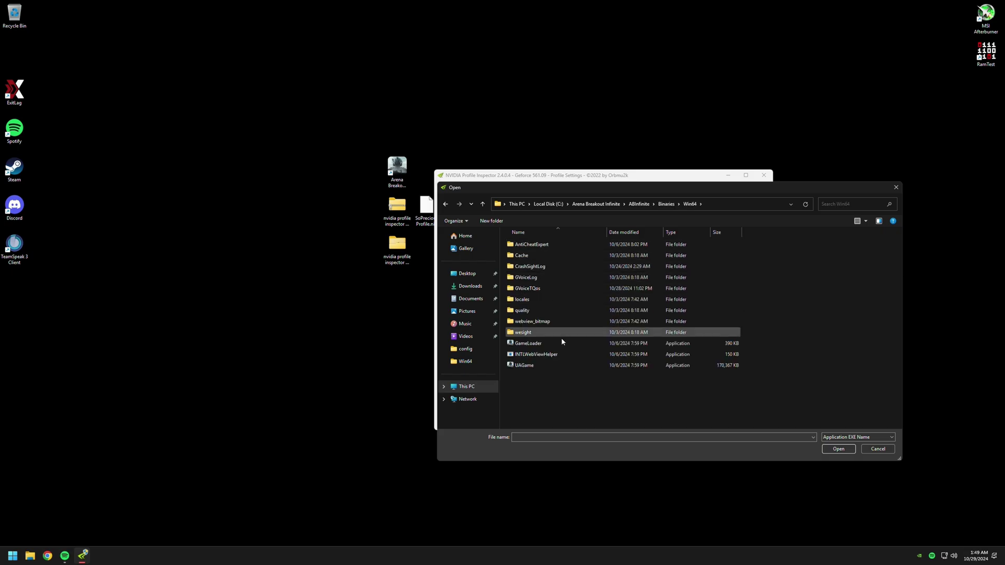
pyautogui.click(534, 366)
pyautogui.click(839, 450)
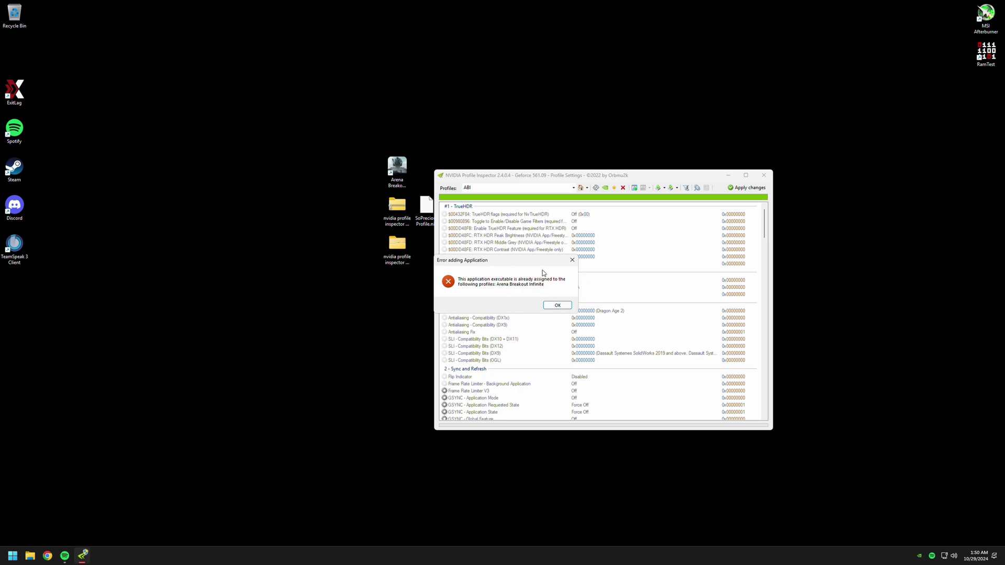
# Dismiss the error saying UAGame already belongs to the Arena Breakout Infinite profile
pyautogui.moveTo(500, 260); pyautogui.dragTo(299, 247)
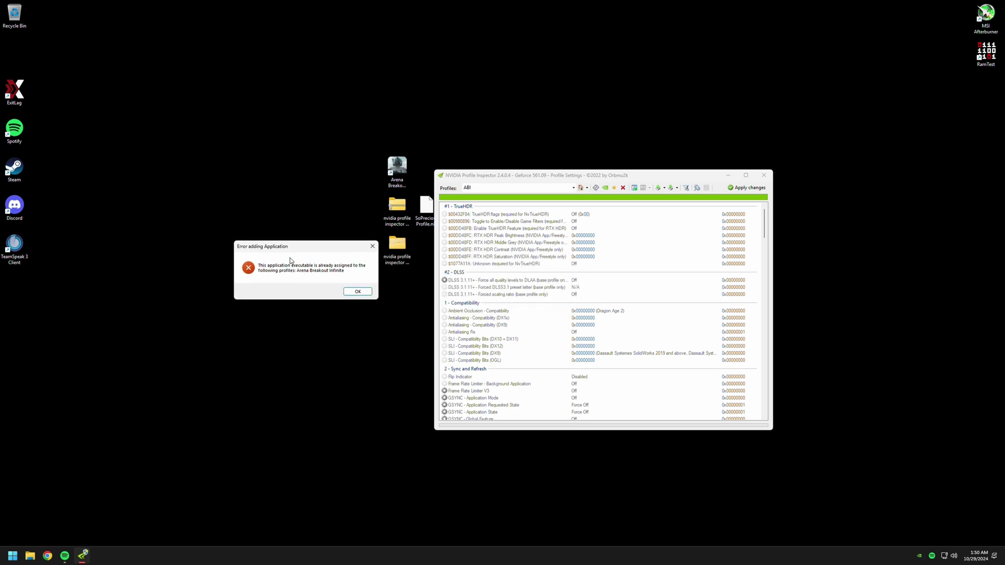
pyautogui.click(352, 292)
pyautogui.moveTo(632, 178); pyautogui.dragTo(562, 193)
pyautogui.click(497, 204)
# Search 'arena' and load the Arena Breakout Infinite profile, showing Preset E and 0.6666x scaling
pyautogui.click(434, 204)
pyautogui.press('BackSpace')
pyautogui.press('BackSpace')
pyautogui.press('BackSpace')
pyautogui.write('arena')
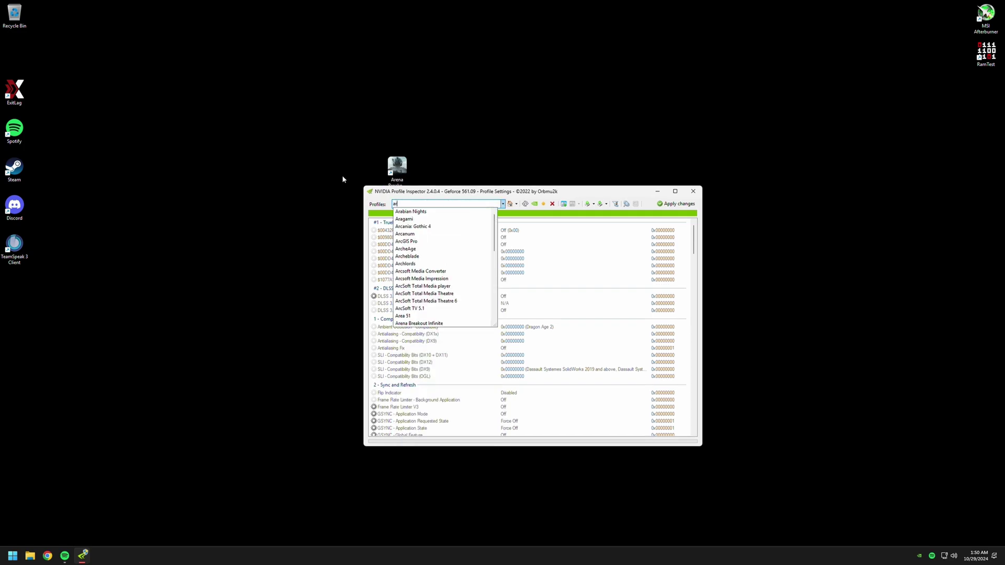
pyautogui.click(412, 214)
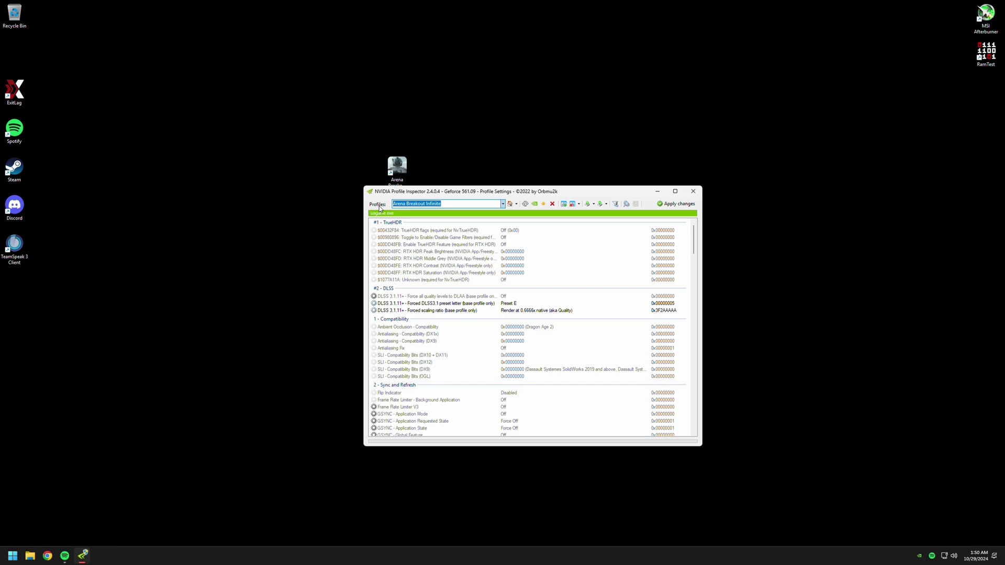
pyautogui.click(435, 232)
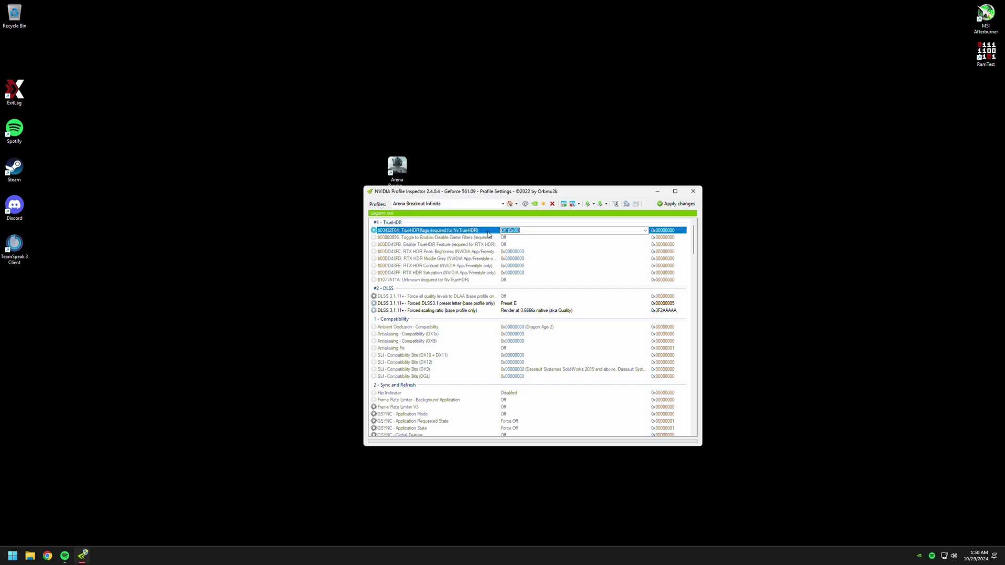
pyautogui.click(501, 205)
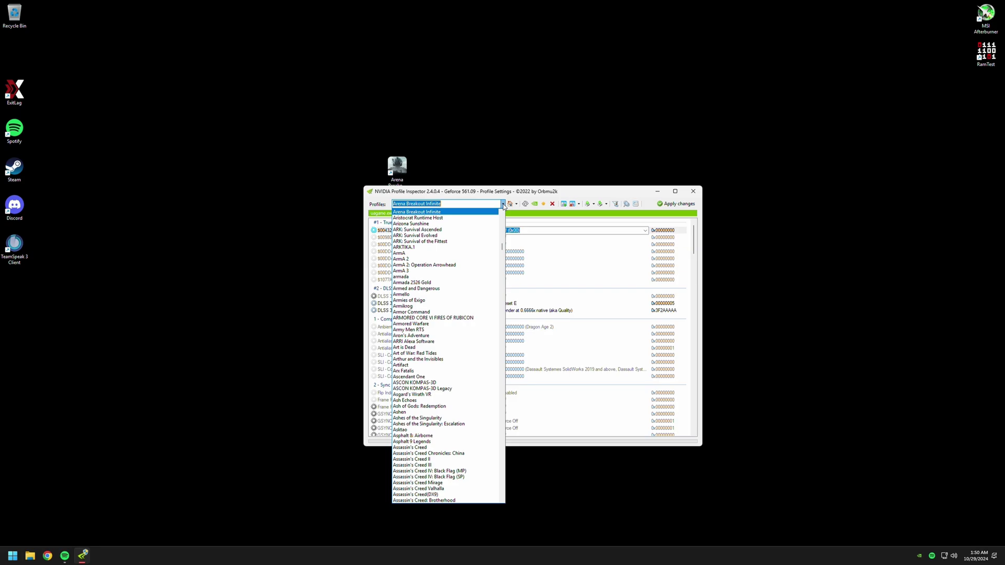
pyautogui.click(501, 205)
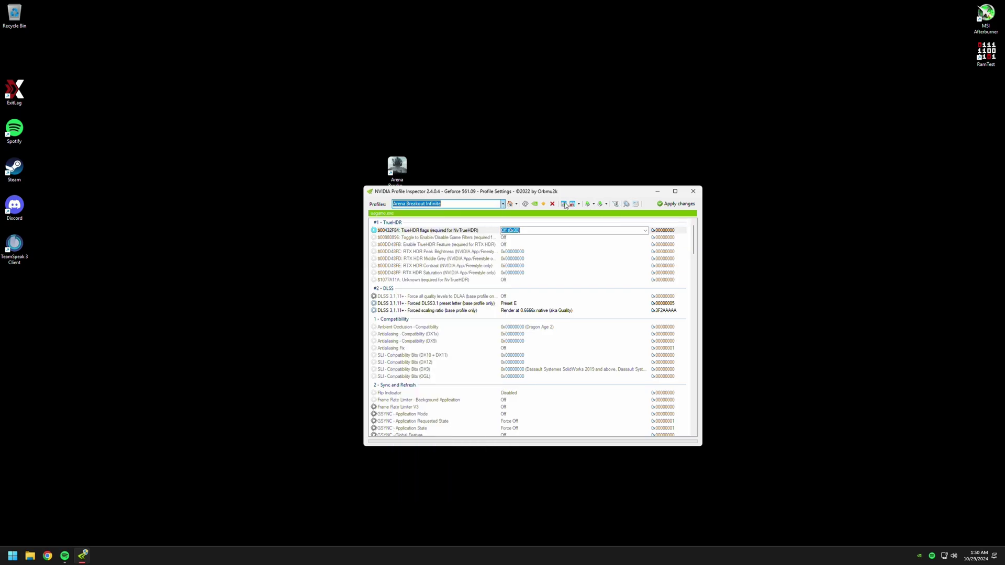
pyautogui.moveTo(587, 192); pyautogui.dragTo(671, 222)
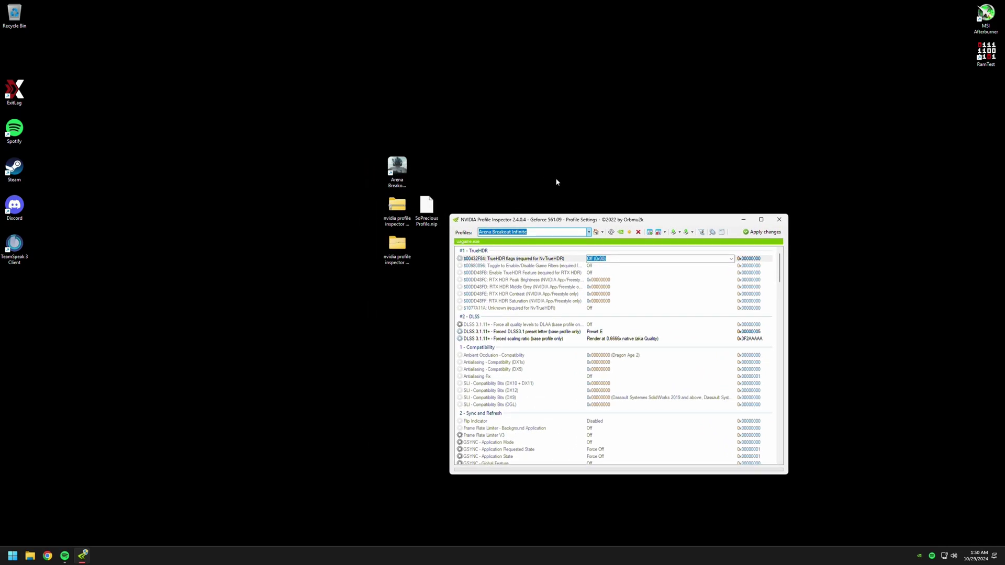
pyautogui.moveTo(595, 215); pyautogui.dragTo(605, 218)
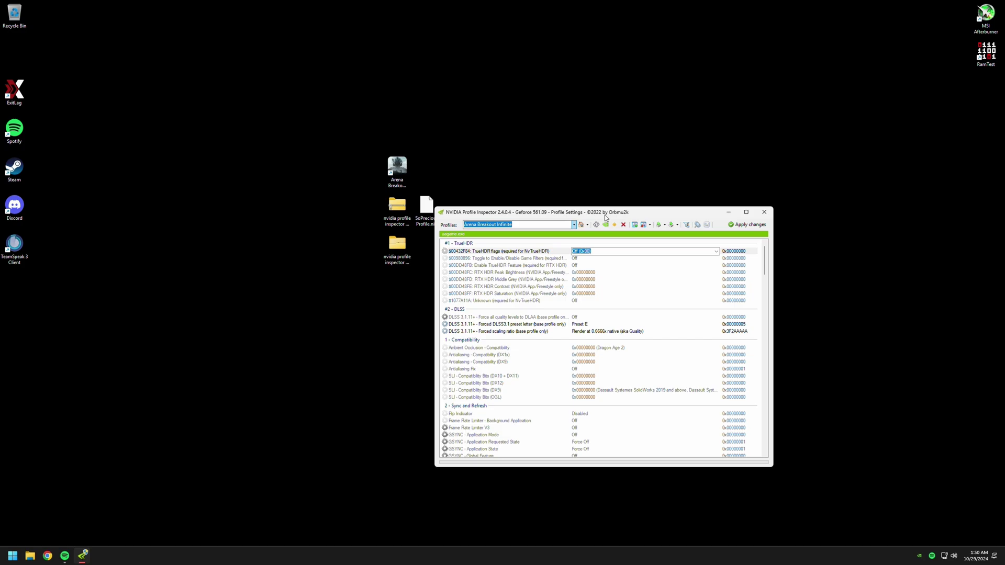
pyautogui.click(462, 312)
pyautogui.click(463, 316)
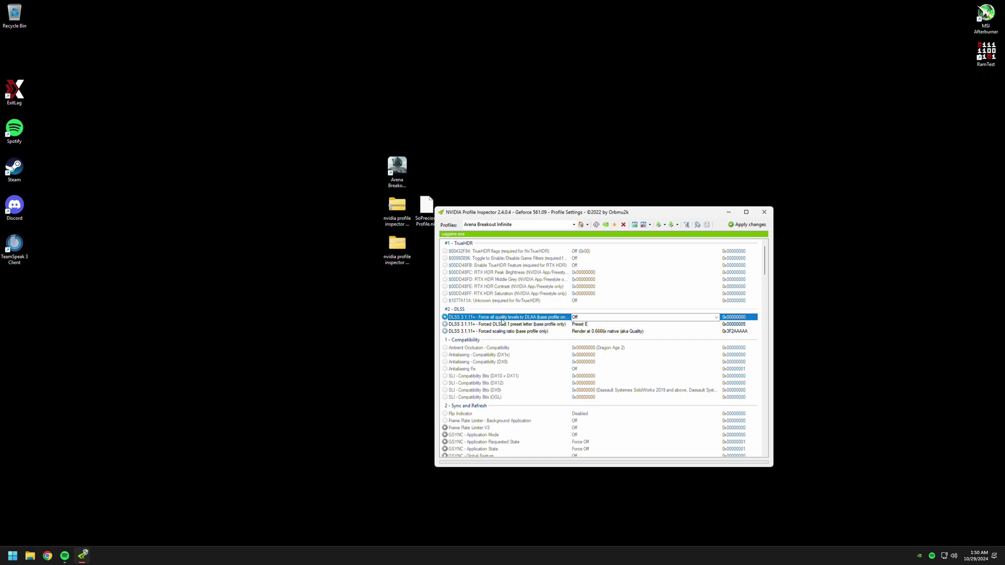
pyautogui.click(717, 318)
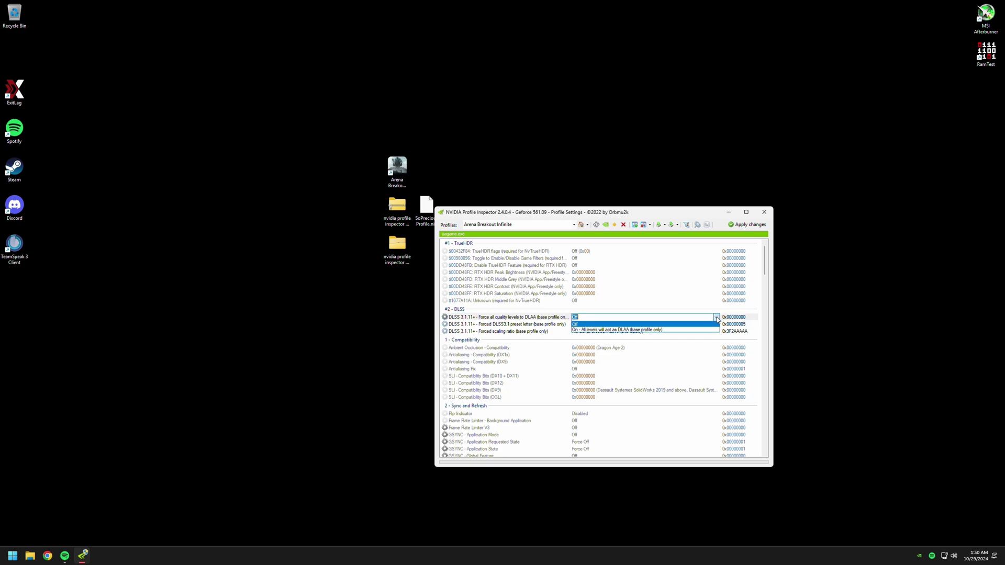
pyautogui.click(665, 330)
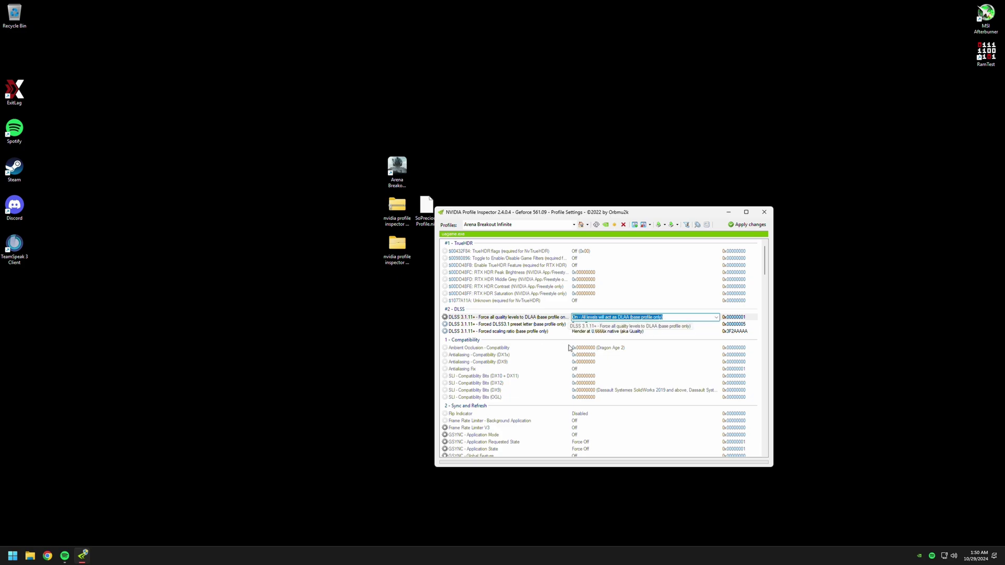
pyautogui.click(538, 318)
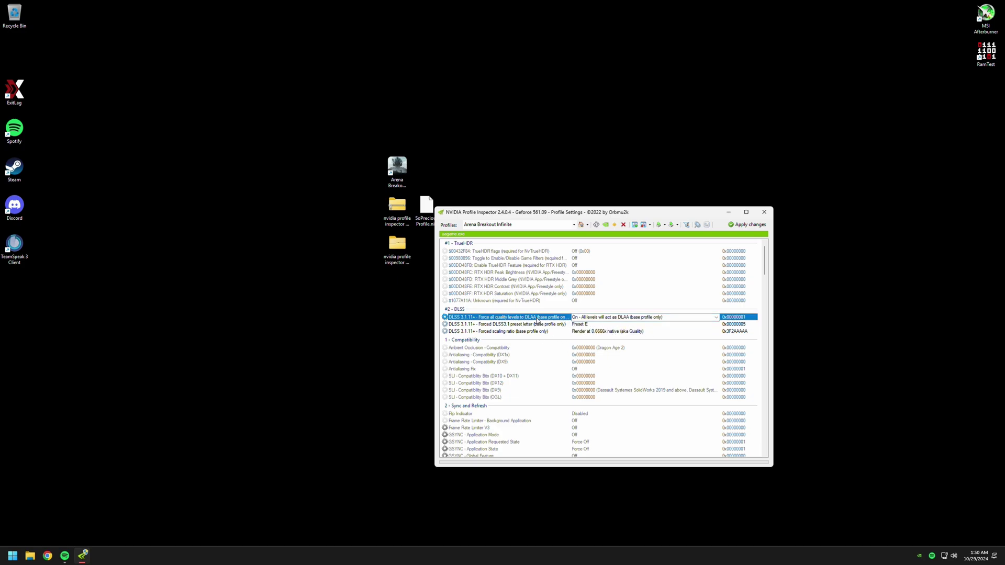
pyautogui.click(717, 319)
pyautogui.click(716, 319)
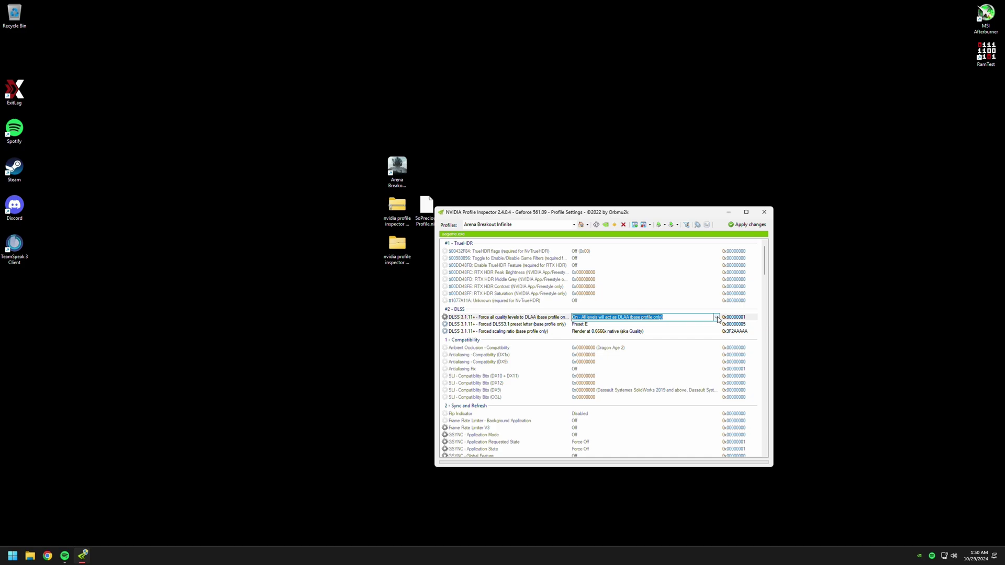
pyautogui.click(495, 326)
pyautogui.click(507, 331)
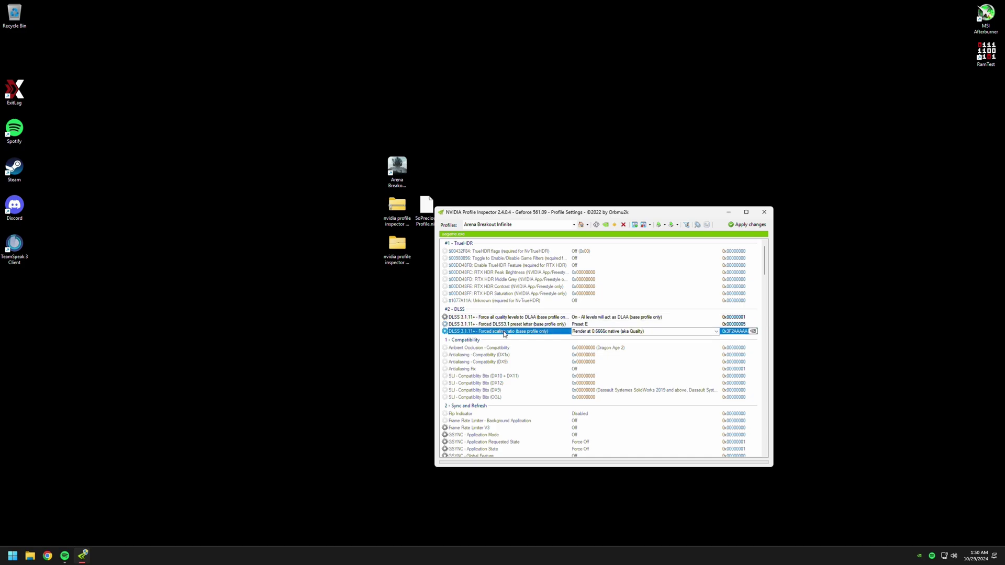
pyautogui.click(525, 327)
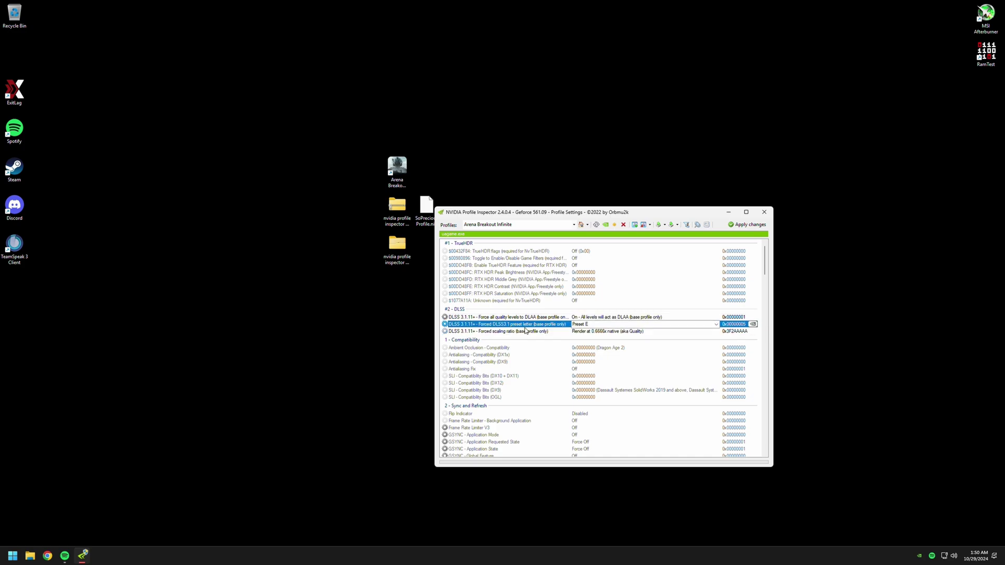
pyautogui.click(631, 318)
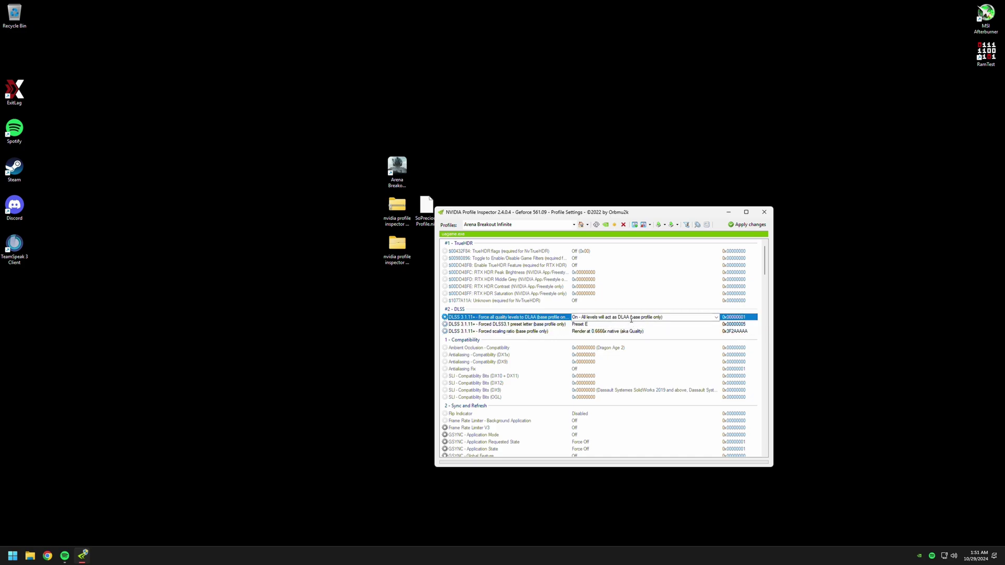
pyautogui.click(717, 317)
pyautogui.click(651, 328)
pyautogui.click(516, 325)
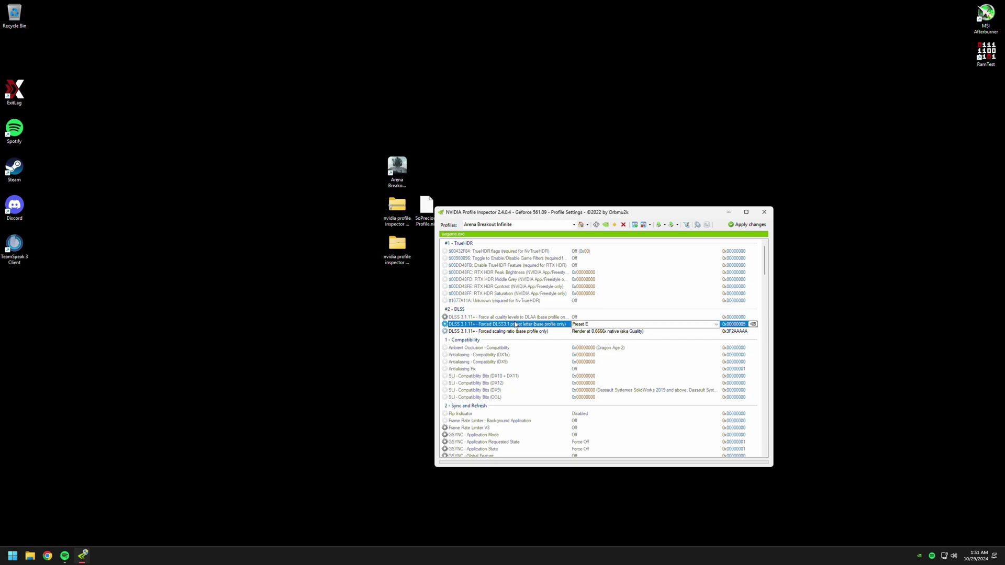
pyautogui.click(628, 325)
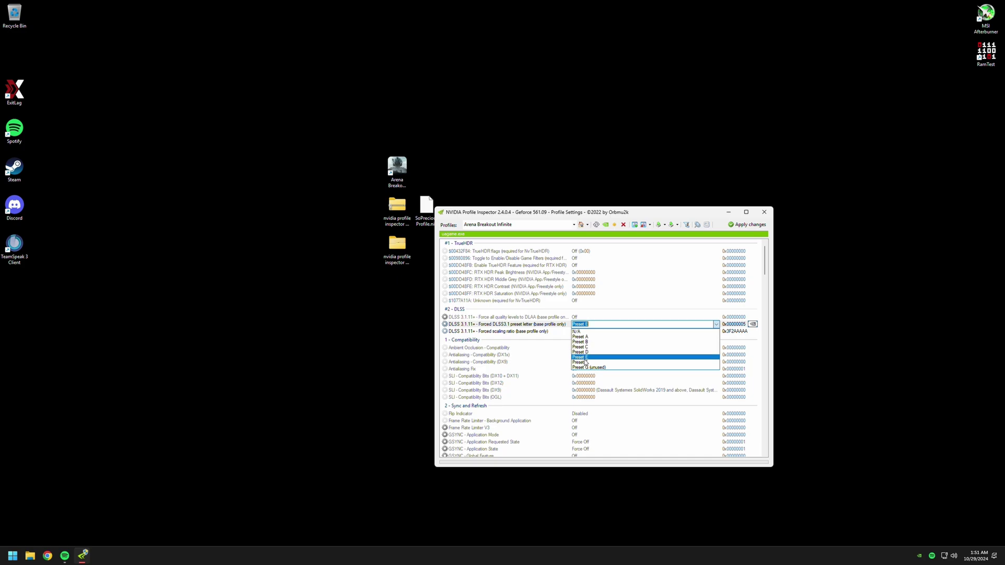
pyautogui.click(716, 326)
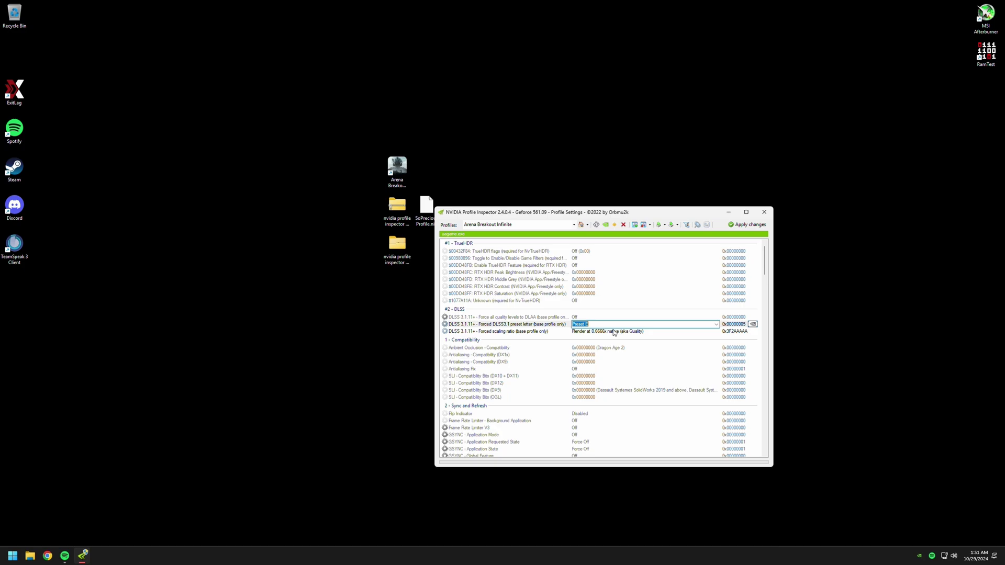
pyautogui.click(716, 325)
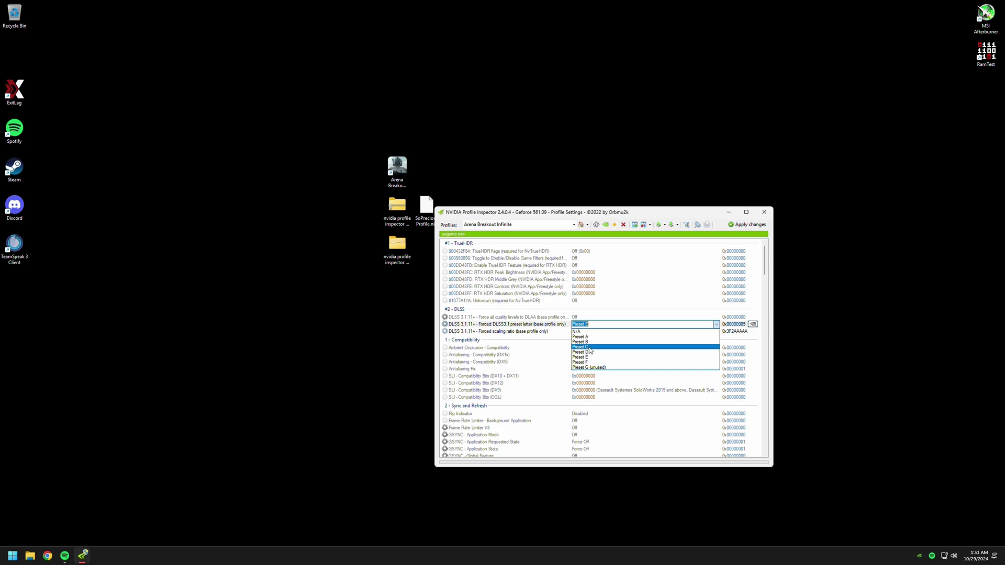
pyautogui.press('Escape')
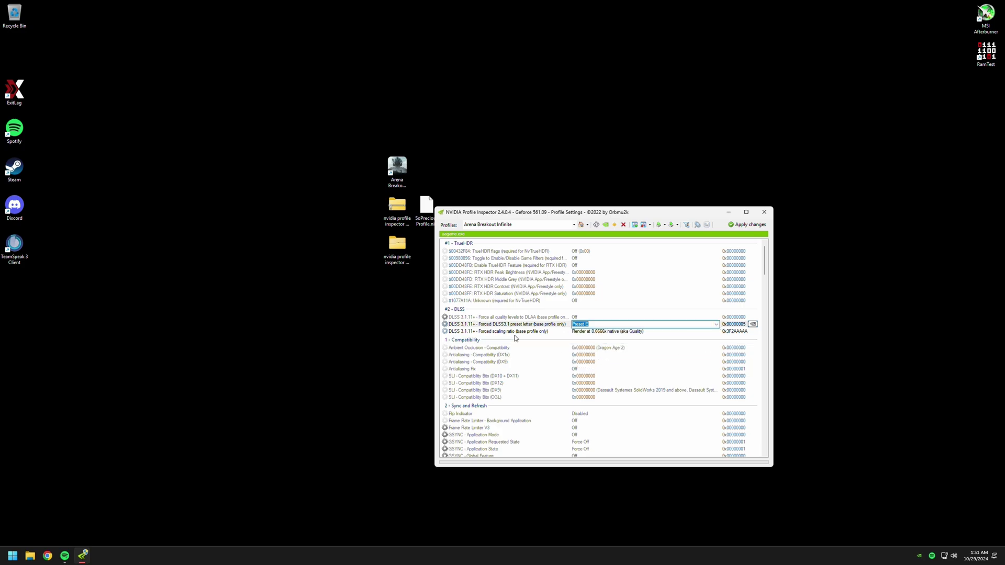
pyautogui.click(518, 333)
# Keep the scaling ratio at 0.6666x and move the Arena Breakout shortcut to the desktop's top-left column
pyautogui.click(717, 333)
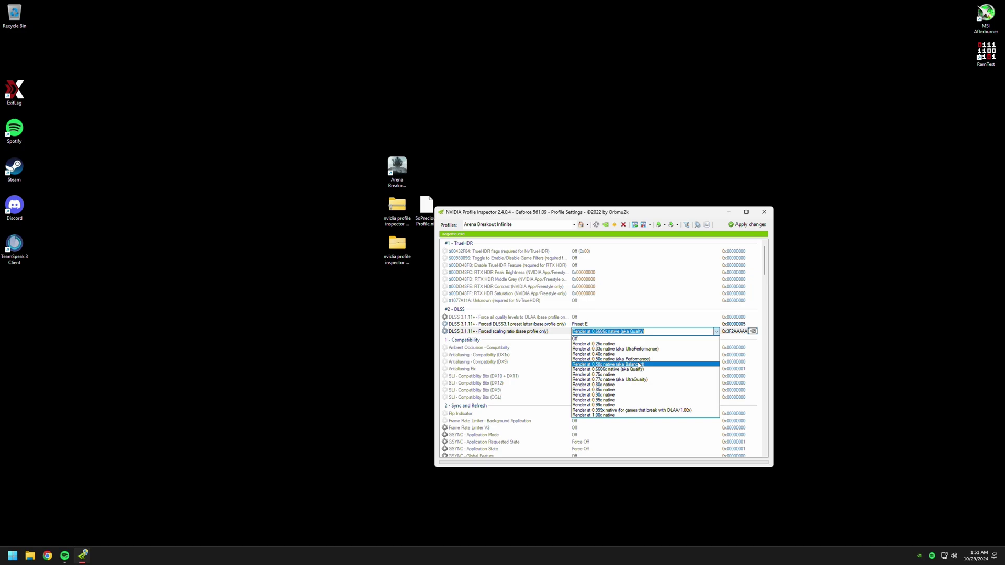
pyautogui.click(716, 333)
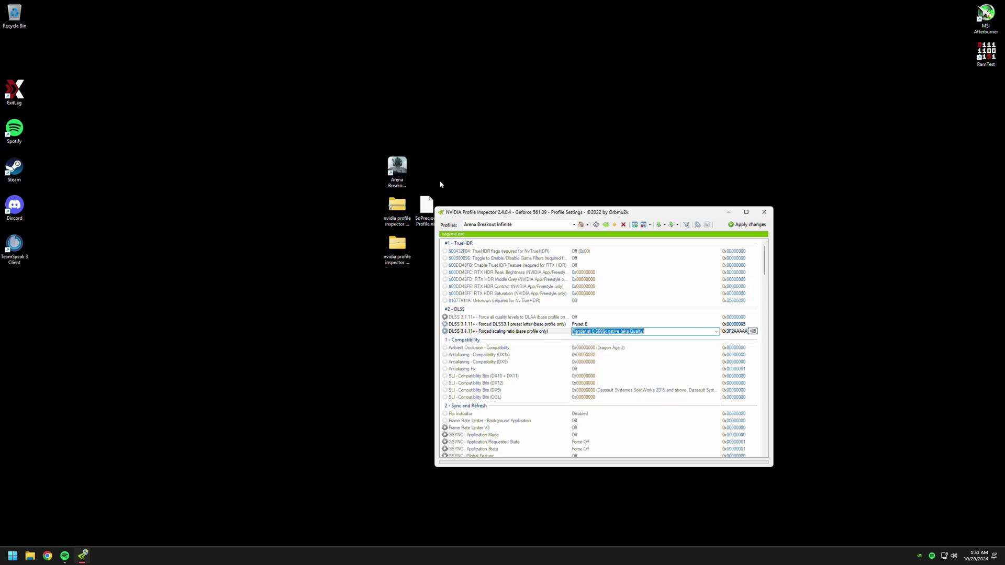
pyautogui.moveTo(397, 167); pyautogui.dragTo(15, 56)
pyautogui.rightClick(352, 108)
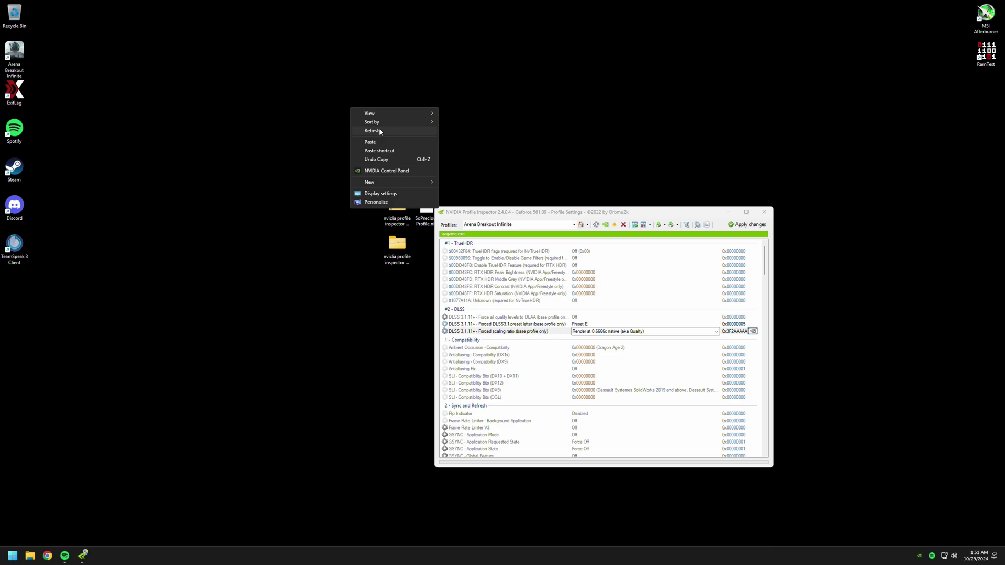
pyautogui.click(380, 132)
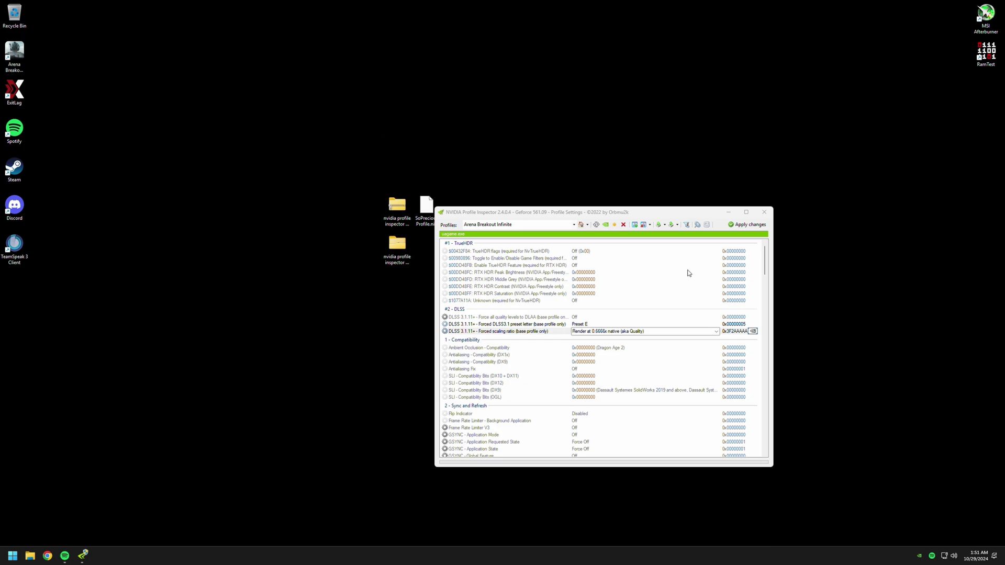
# Set the DLSS forced scaling ratio to 0.6666x Quality and apply the profile changes
pyautogui.click(716, 332)
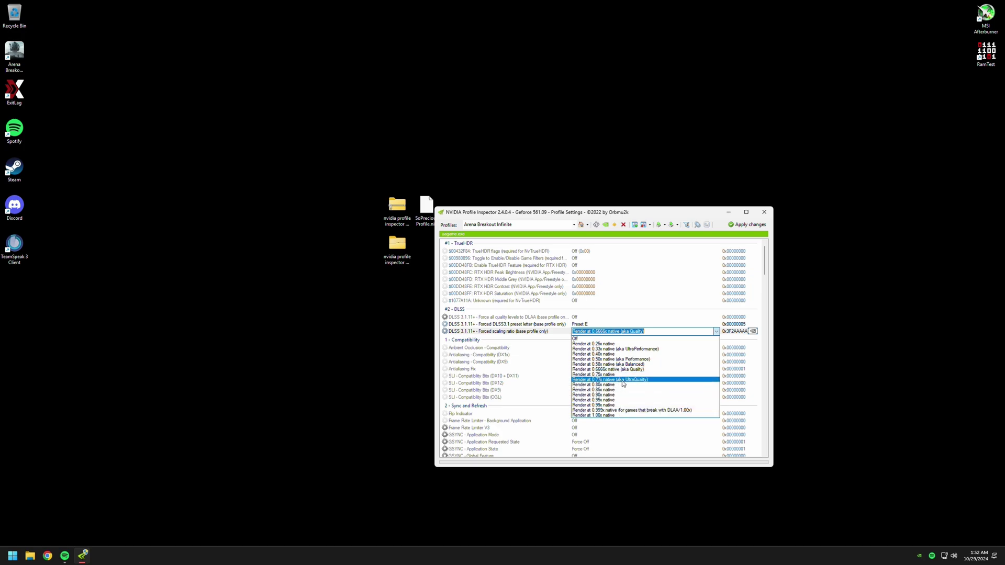
pyautogui.click(628, 380)
pyautogui.click(716, 331)
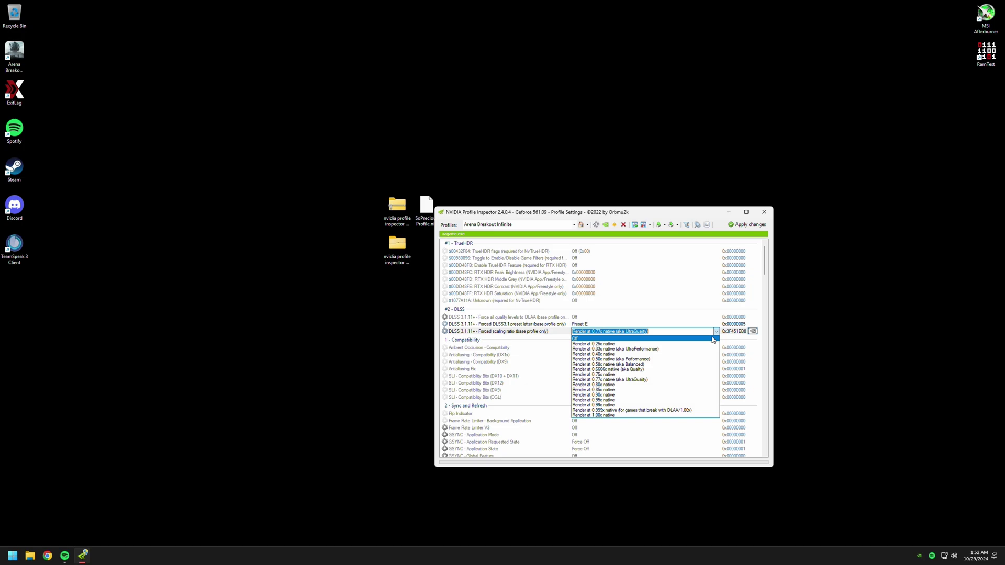
pyautogui.click(647, 373)
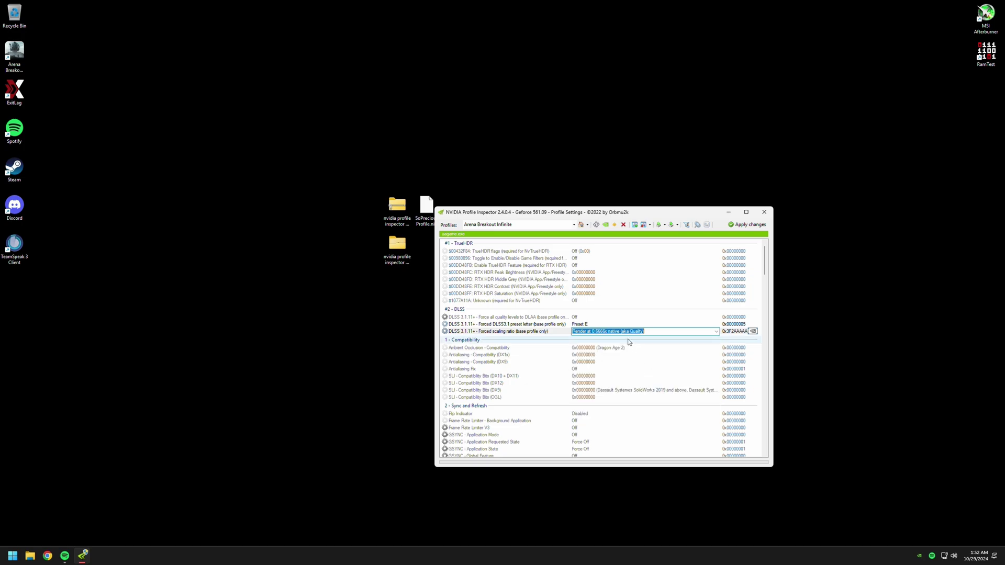
pyautogui.click(716, 332)
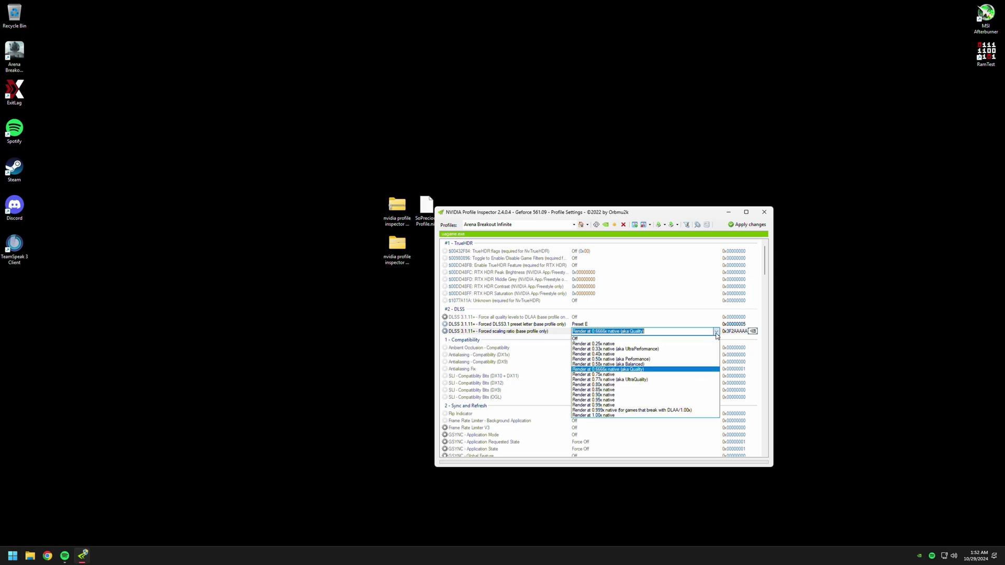
pyautogui.click(647, 372)
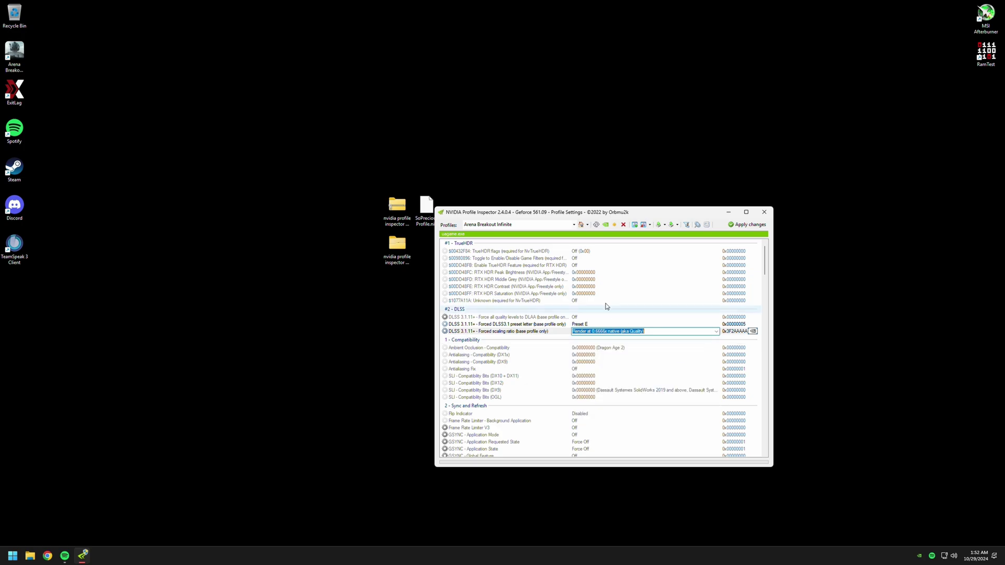
pyautogui.click(750, 225)
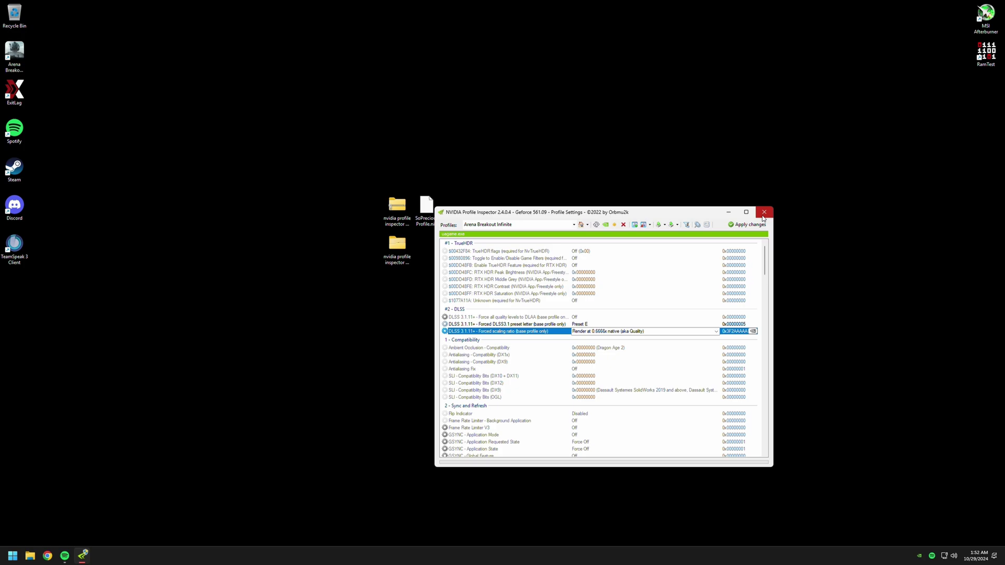
pyautogui.click(568, 326)
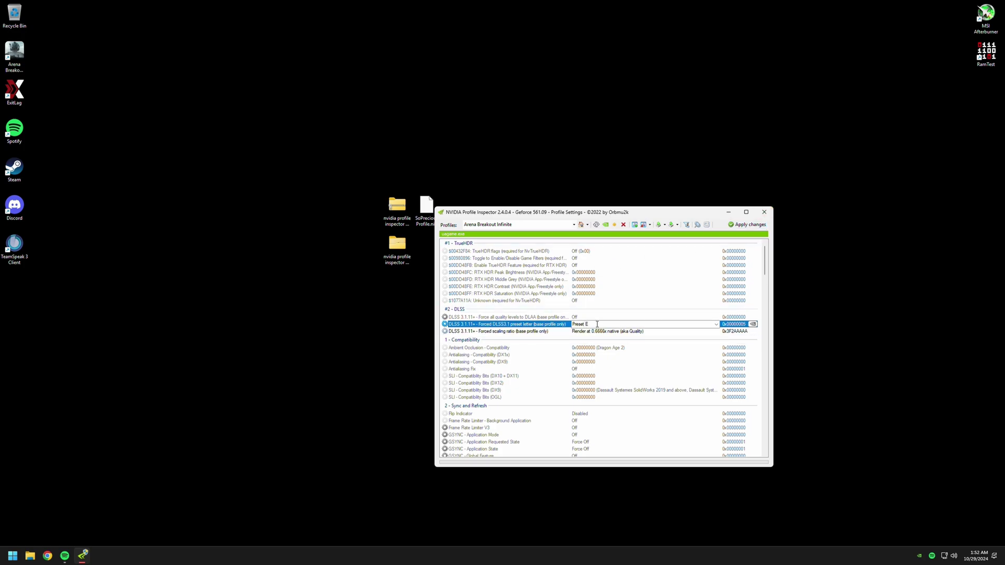
pyautogui.click(497, 334)
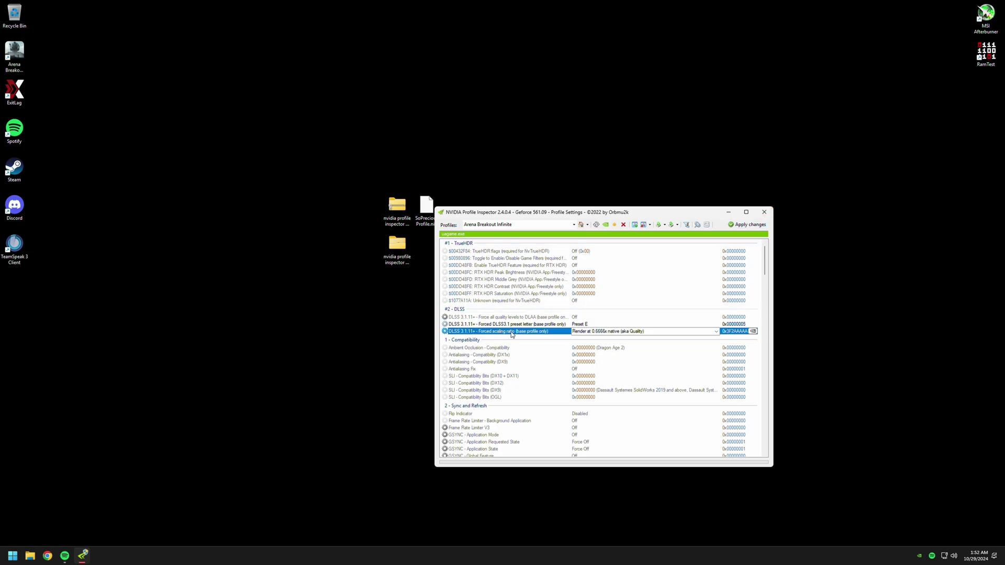
# Close Profile Inspector and launch Arena Breakout Infinite from its desktop shortcut and launcher
pyautogui.click(765, 213)
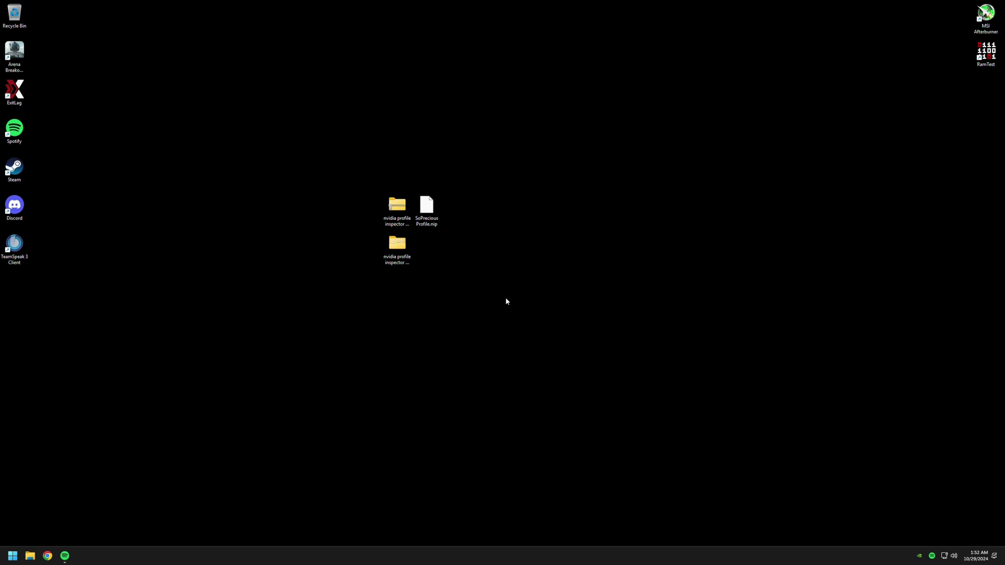
pyautogui.rightClick(501, 297)
pyautogui.moveTo(397, 246); pyautogui.dragTo(368, 209)
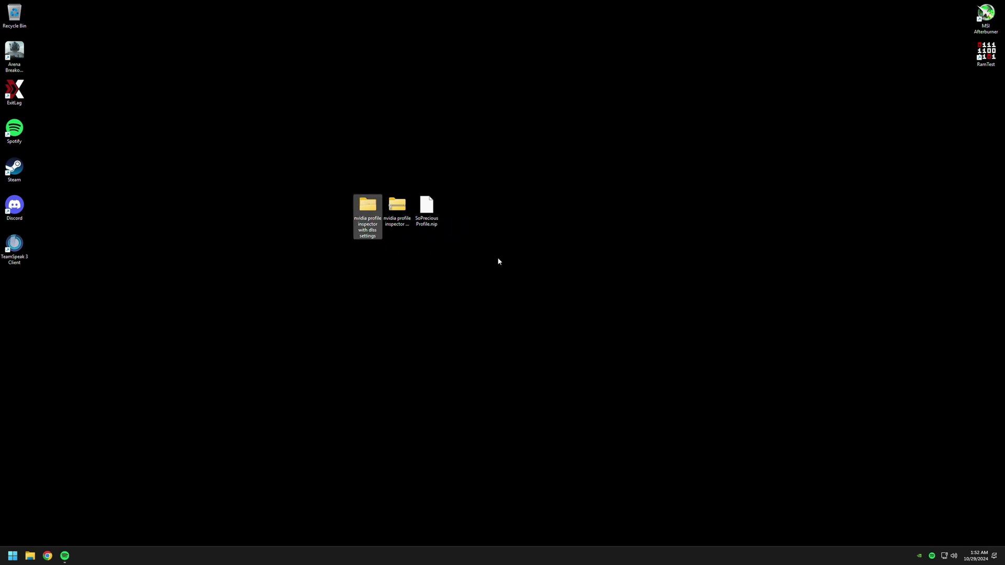
pyautogui.doubleClick(14, 52)
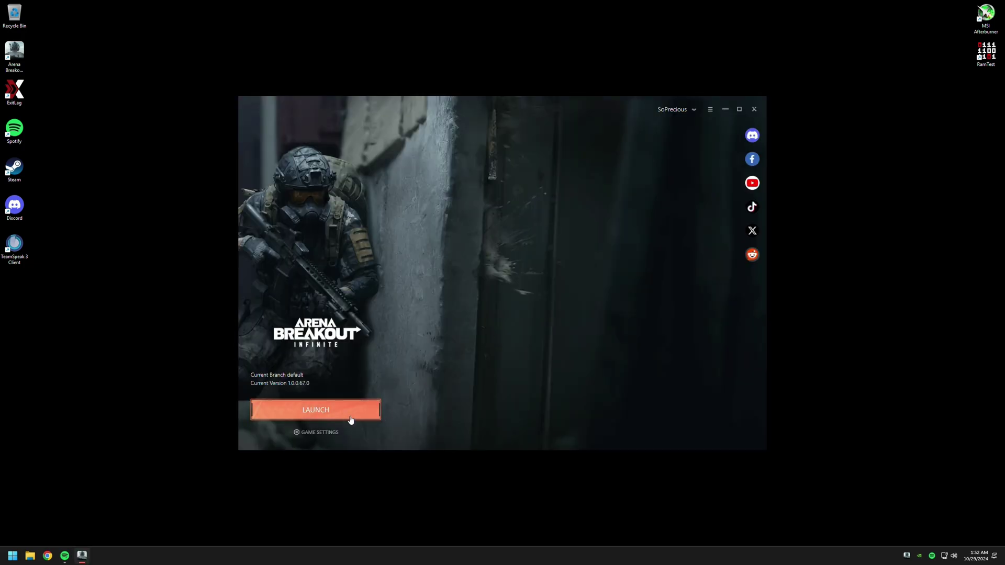
pyautogui.click(352, 416)
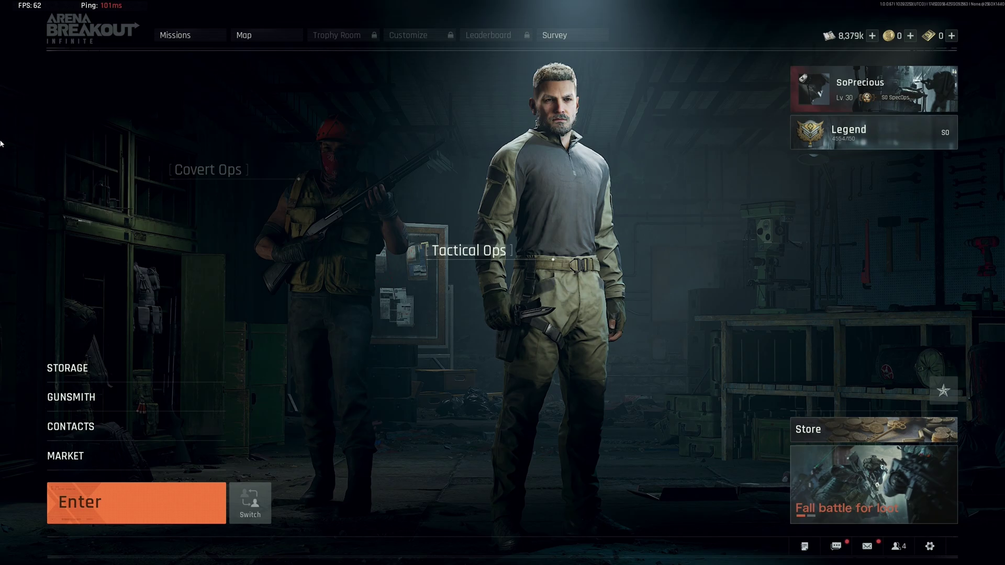
# In the Image settings, keep Resolution Sampling Type on DLSS with High quality
pyautogui.press('Escape')
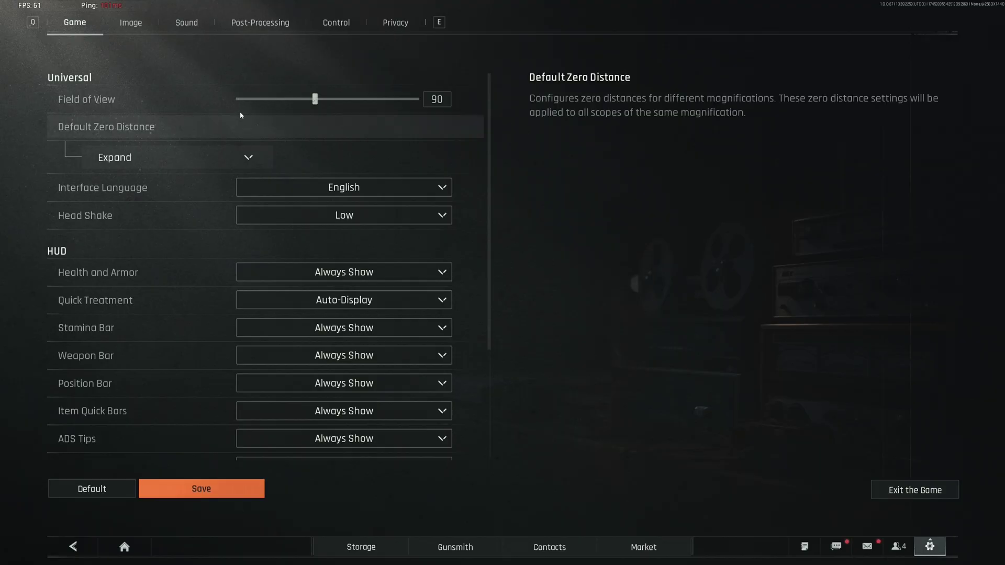
pyautogui.click(120, 24)
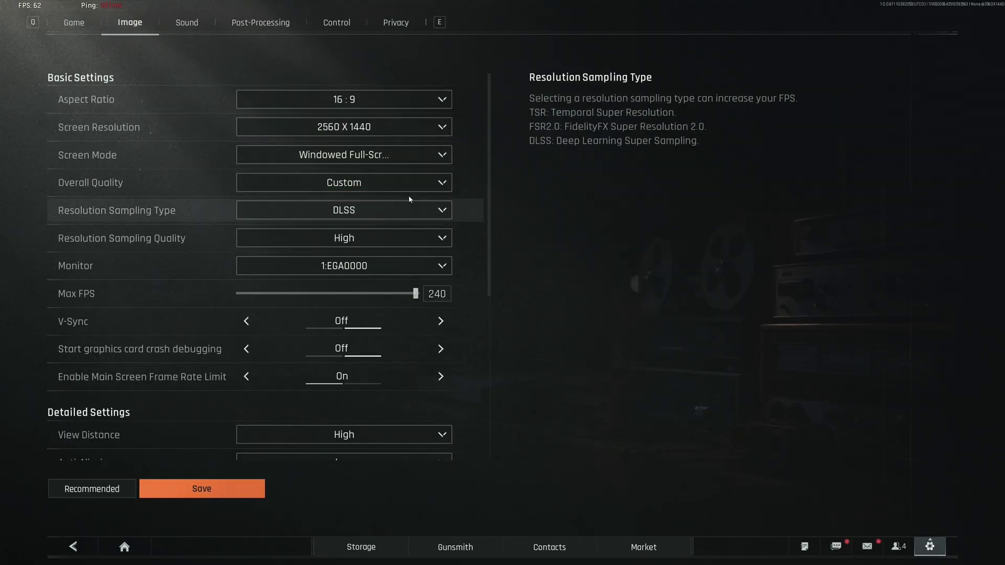
pyautogui.click(377, 210)
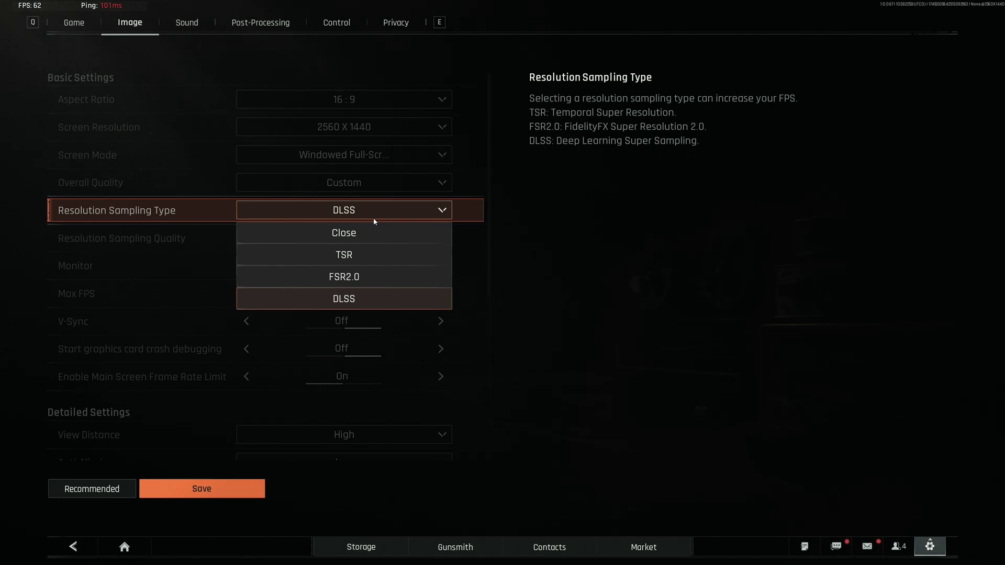
pyautogui.click(374, 218)
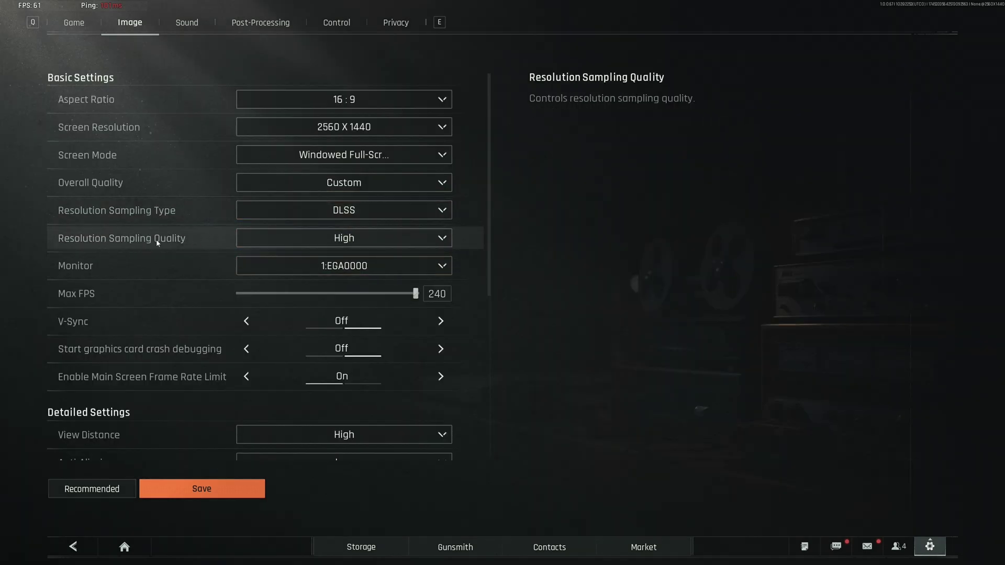
pyautogui.click(365, 239)
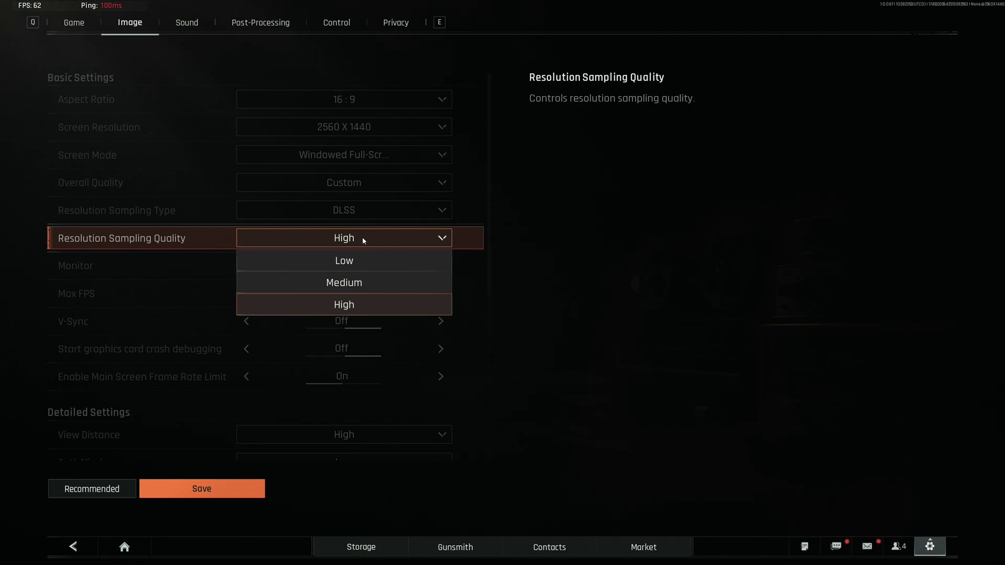
pyautogui.click(365, 239)
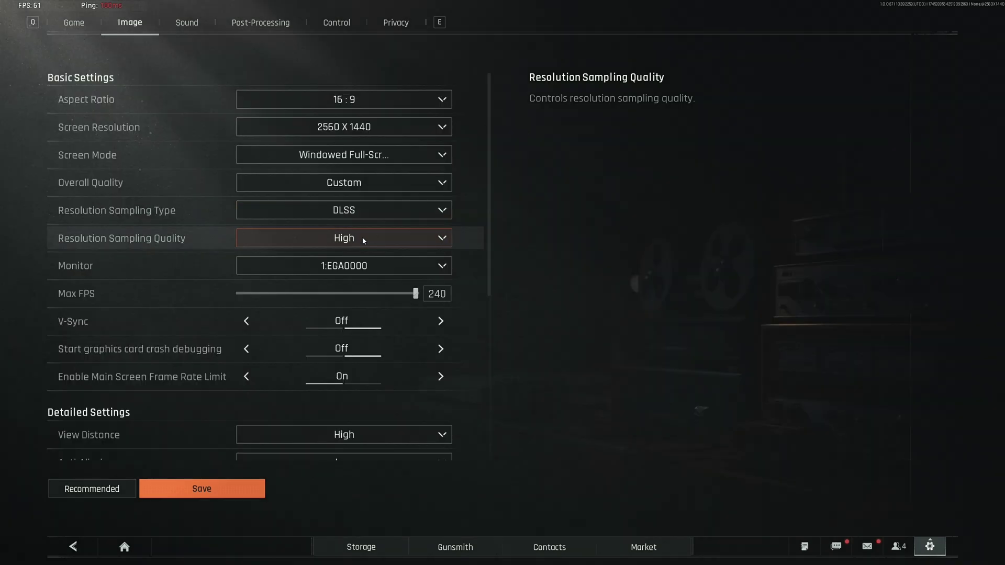
pyautogui.click(366, 238)
pyautogui.click(369, 238)
pyautogui.click(363, 241)
pyautogui.click(366, 303)
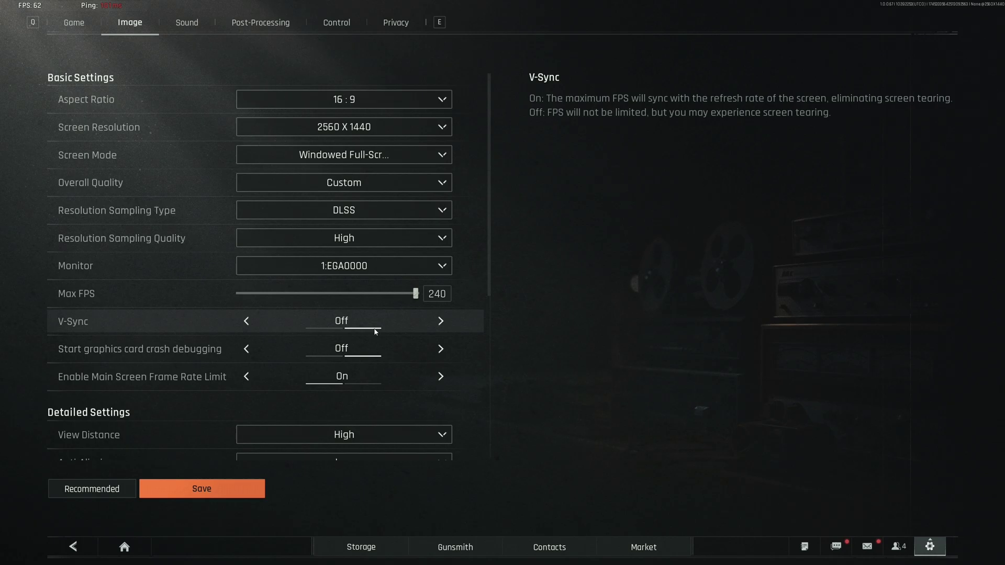
# Keep Screen Mode on windowed full-screen, returning to the game after the Start menu opens
pyautogui.scroll(-3, 375, 325)
pyautogui.scroll(-1, 377, 329)
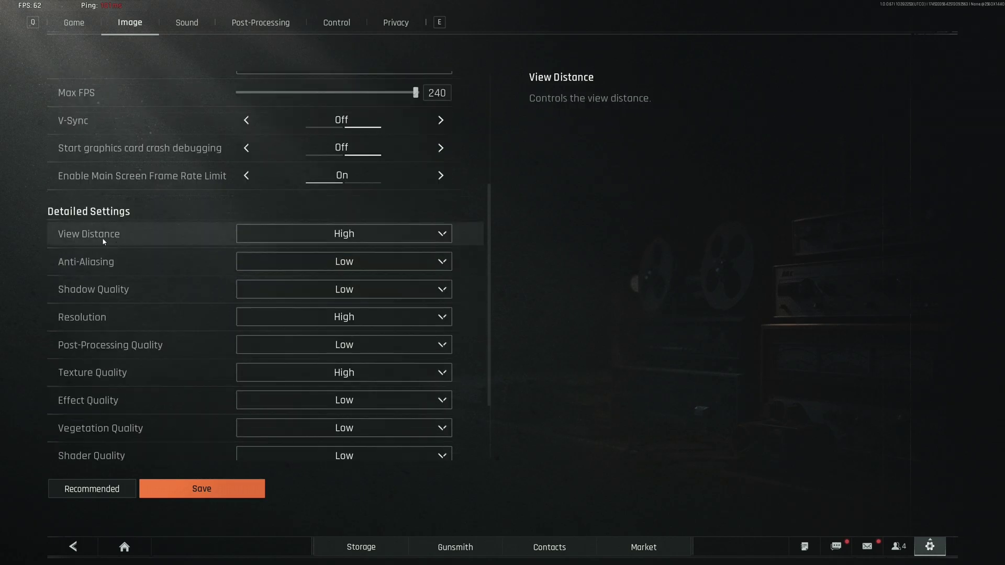
pyautogui.scroll(-2, 107, 239)
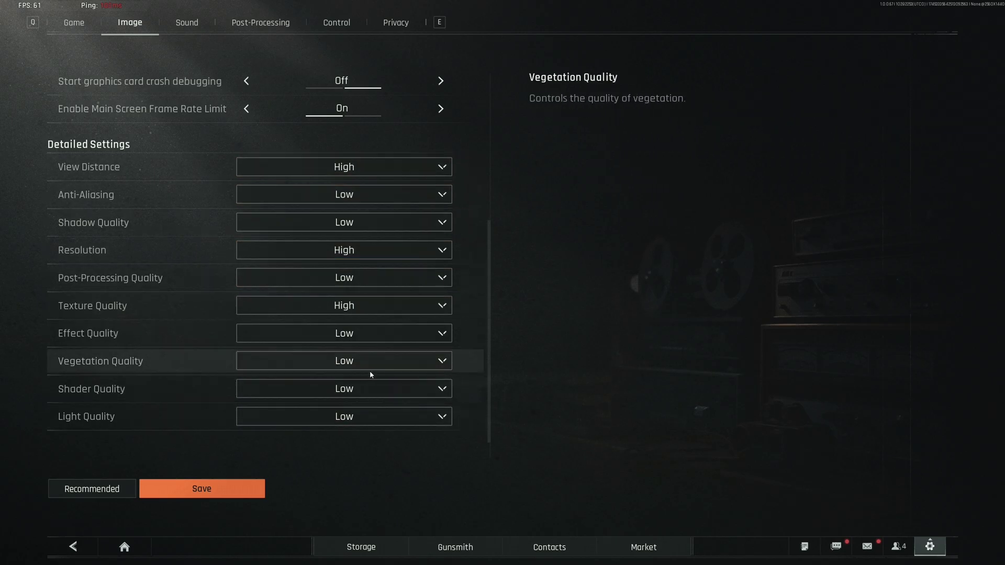
pyautogui.scroll(8, 368, 370)
pyautogui.click(410, 154)
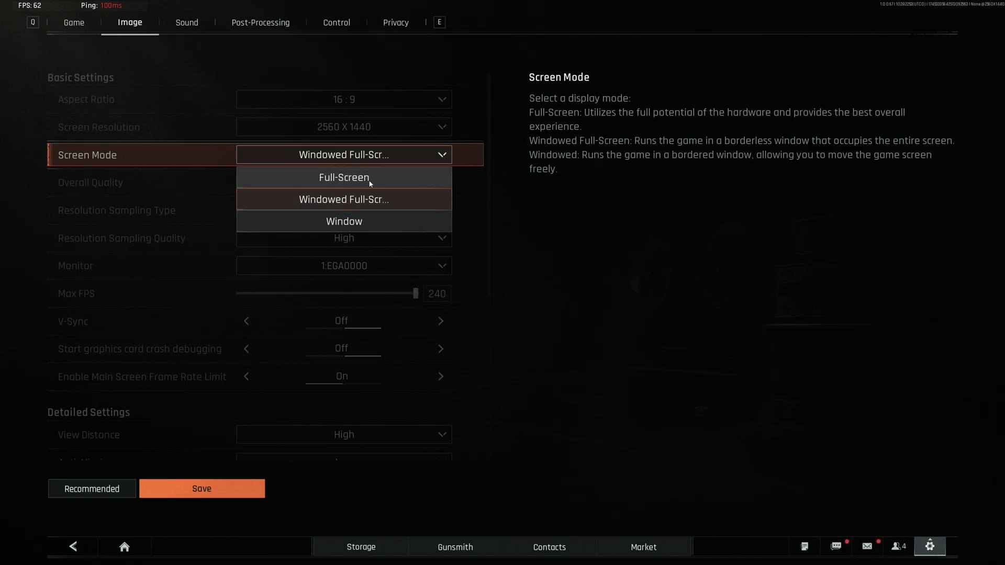
pyautogui.click(409, 206)
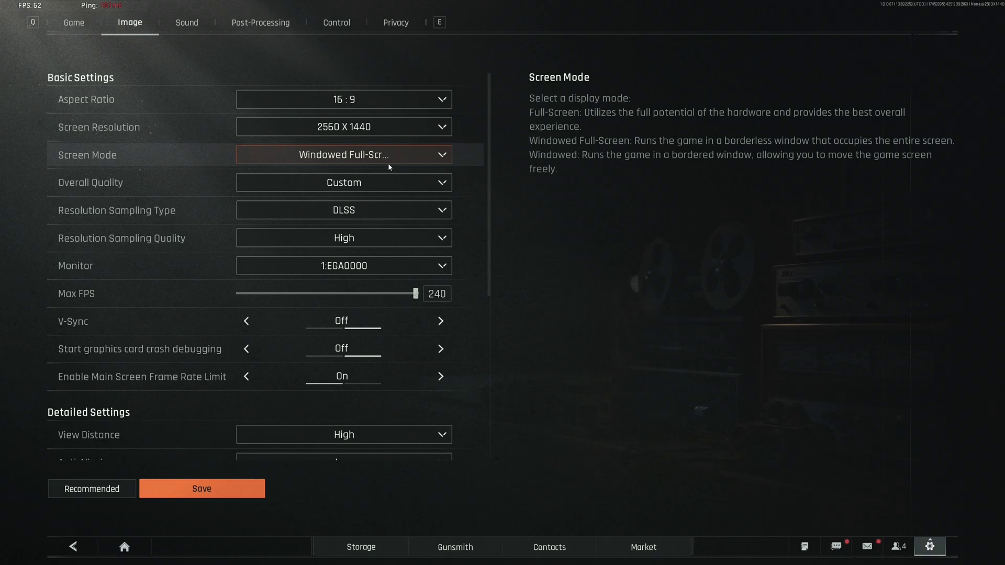
pyautogui.press('super')
pyautogui.click(583, 296)
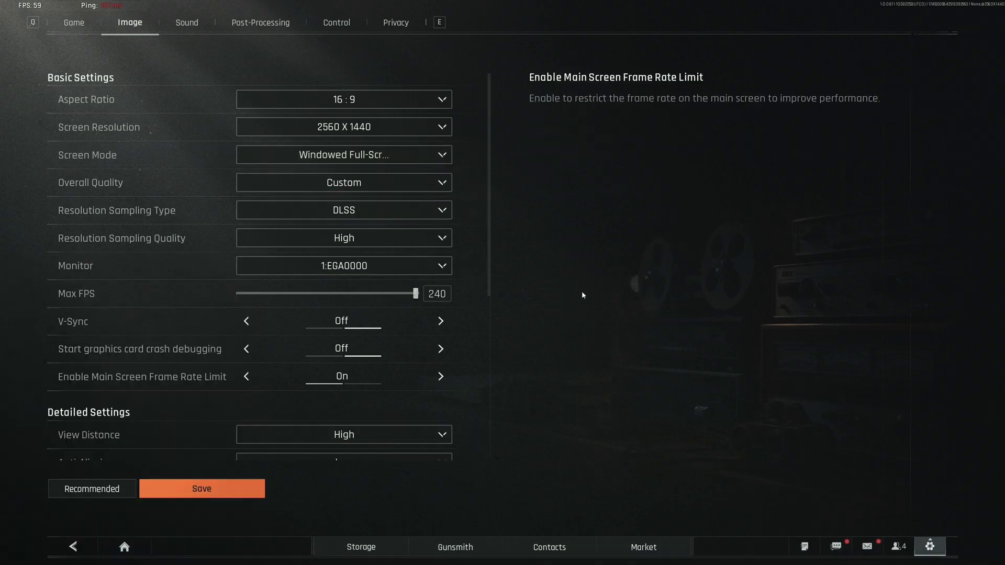
pyautogui.click(373, 156)
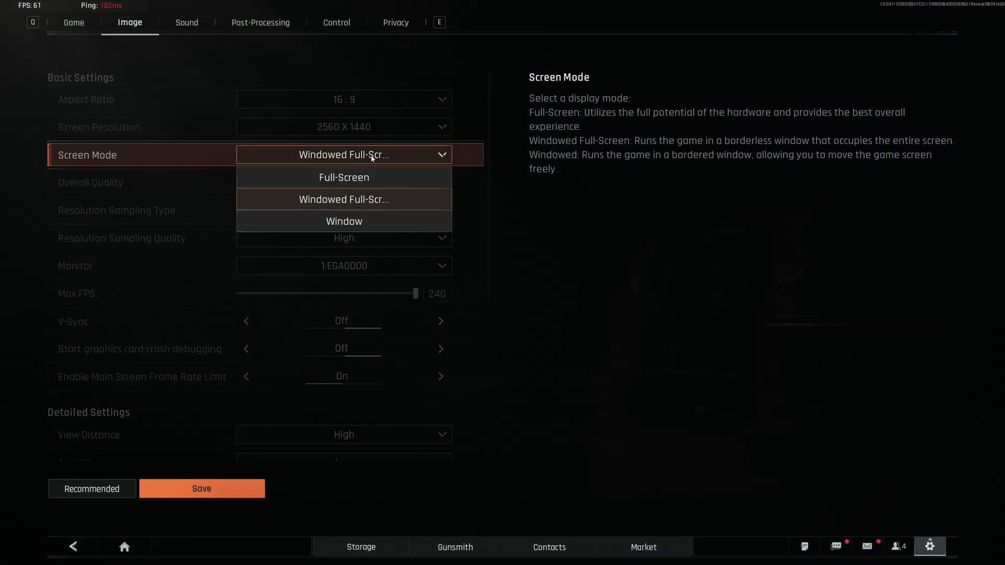
pyautogui.click(380, 153)
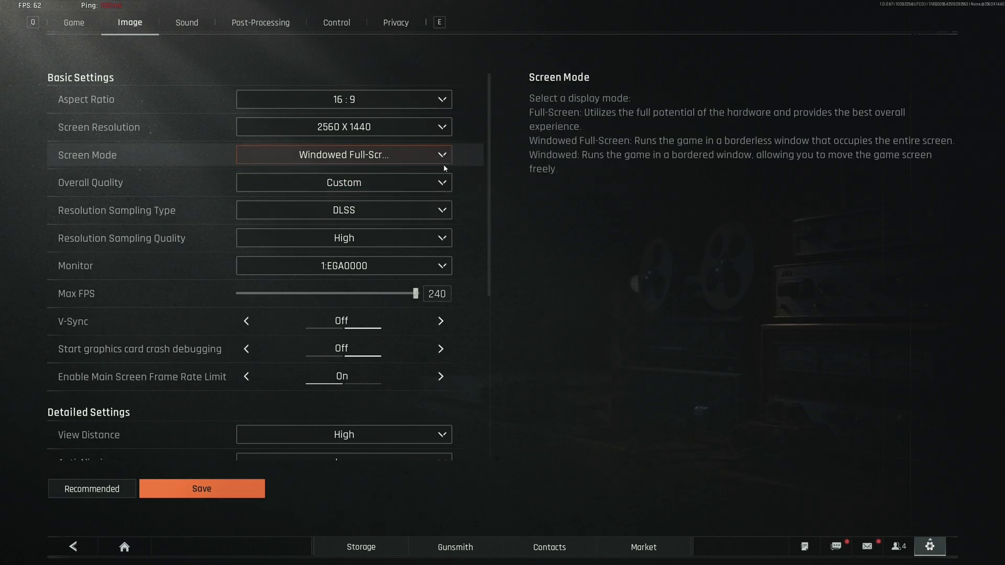
pyautogui.click(380, 160)
pyautogui.click(396, 160)
pyautogui.click(379, 158)
pyautogui.click(363, 171)
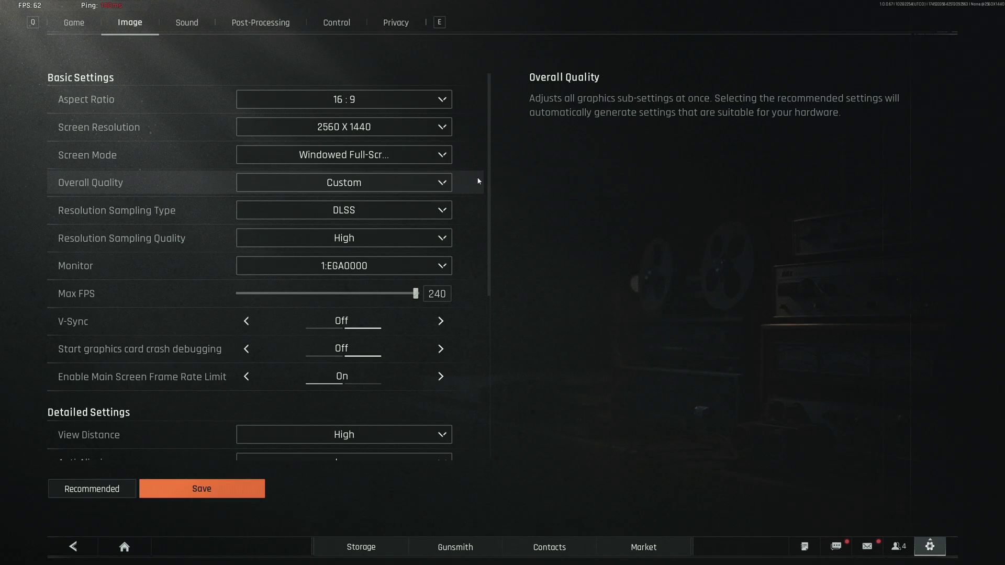
# Bring up the Post-Processing settings page (Brightness 1.00, Saturation 1.20, Contrast 0.70)
pyautogui.scroll(-10, 420, 287)
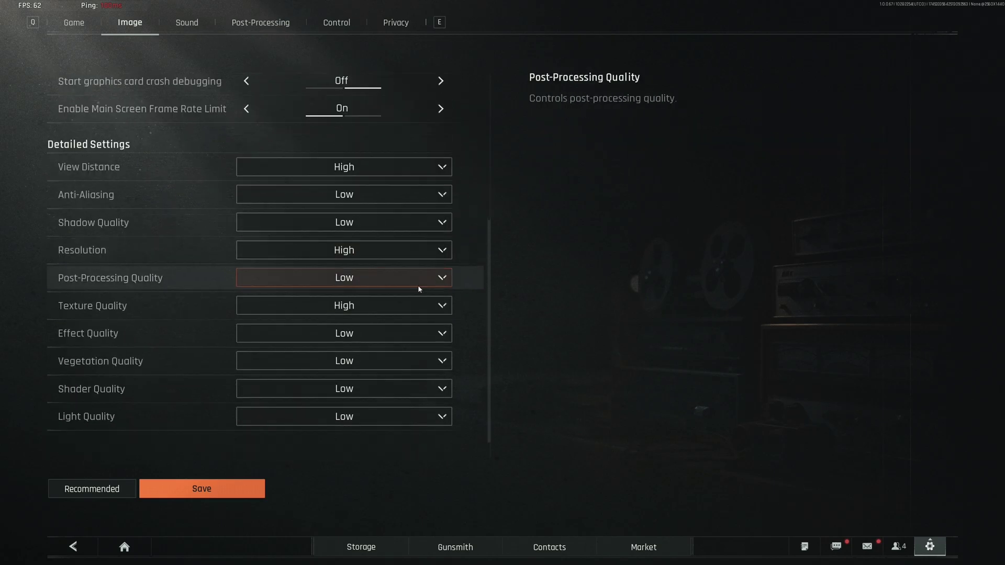
pyautogui.scroll(10, 367, 184)
pyautogui.click(261, 22)
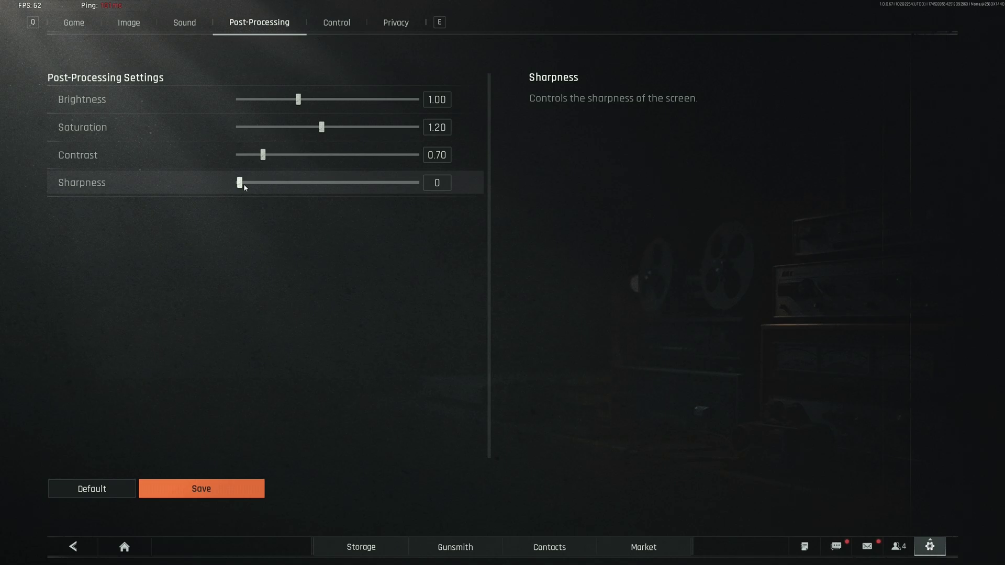
# Adjust the sharpness slider, then leave Settings and confirm saving the changes
pyautogui.moveTo(245, 187); pyautogui.dragTo(185, 216)
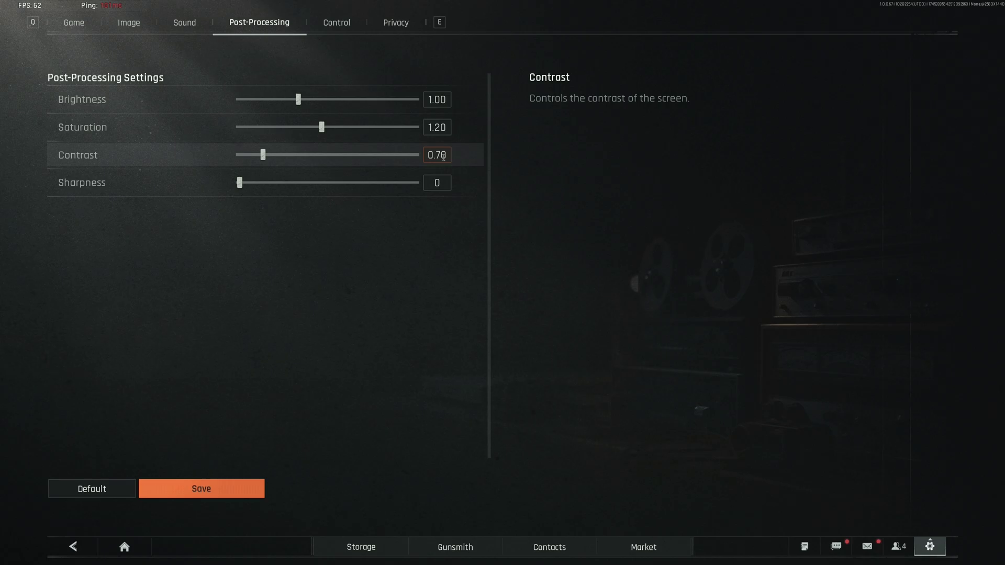
pyautogui.click(74, 547)
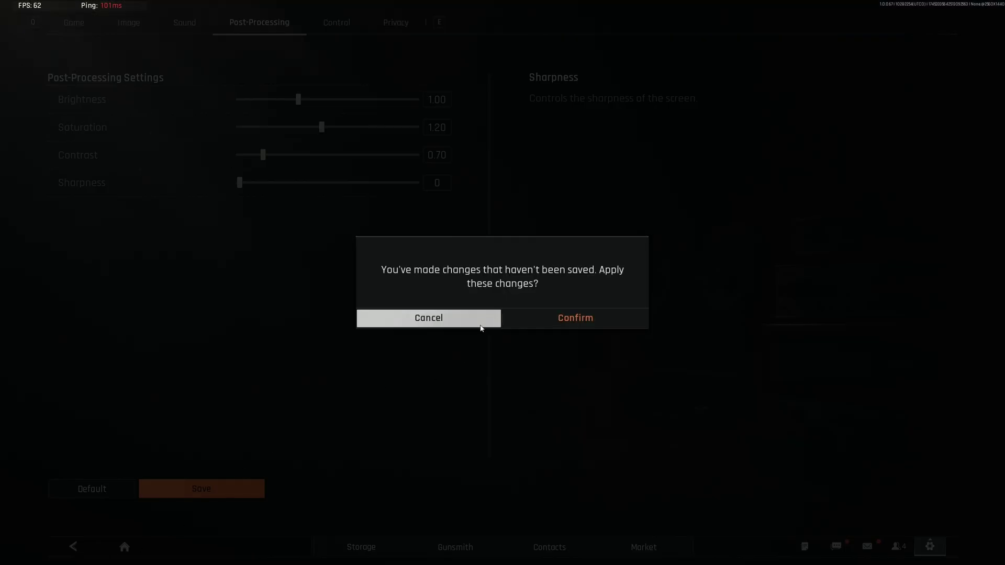
pyautogui.click(550, 317)
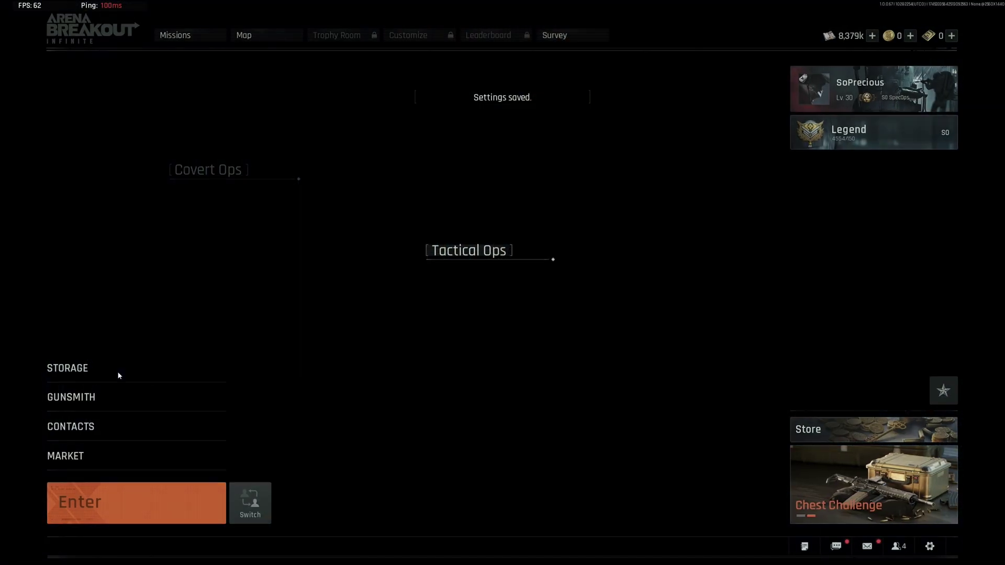
# Auto-organize the stash in Storage and review it at 175/350
pyautogui.click(119, 375)
pyautogui.click(870, 63)
pyautogui.click(920, 193)
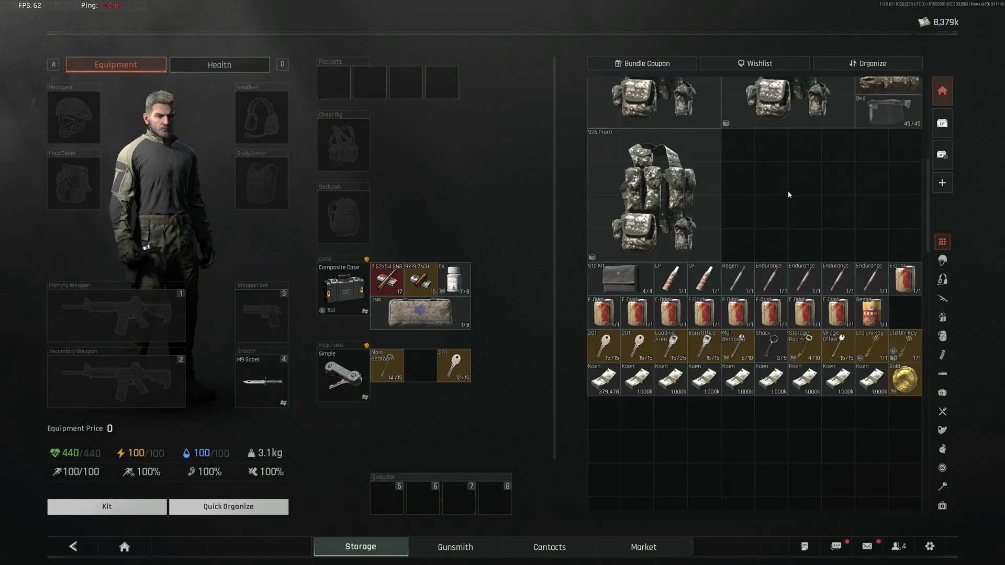
pyautogui.scroll(-3, 787, 191)
pyautogui.scroll(-5, 797, 232)
pyautogui.scroll(4, 784, 244)
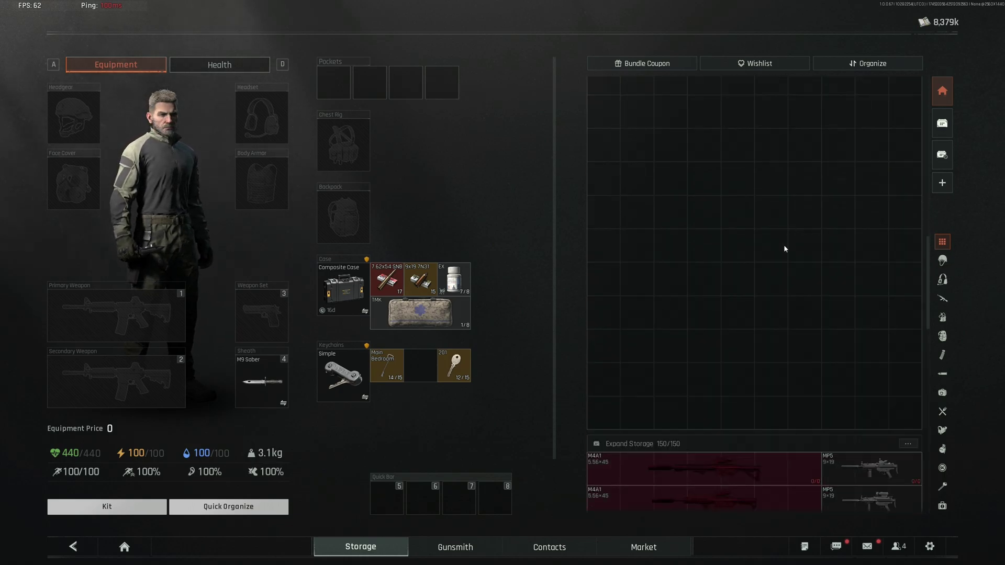
pyautogui.scroll(5, 760, 302)
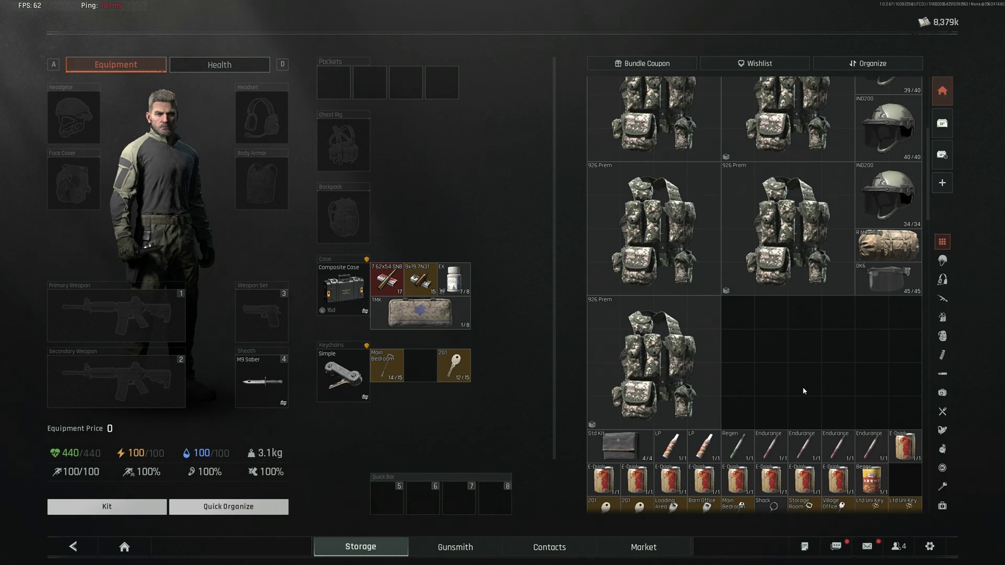
pyautogui.scroll(2, 804, 391)
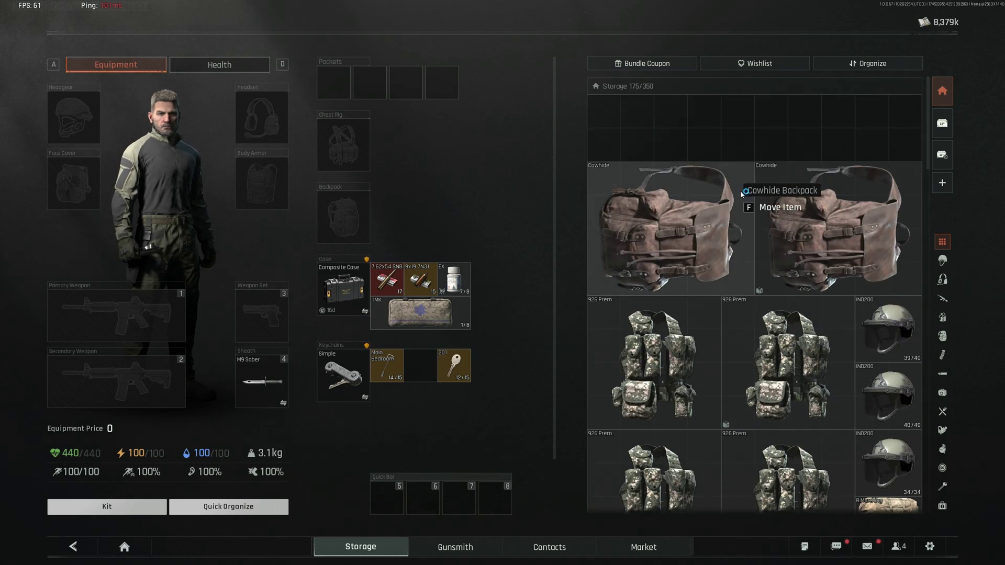